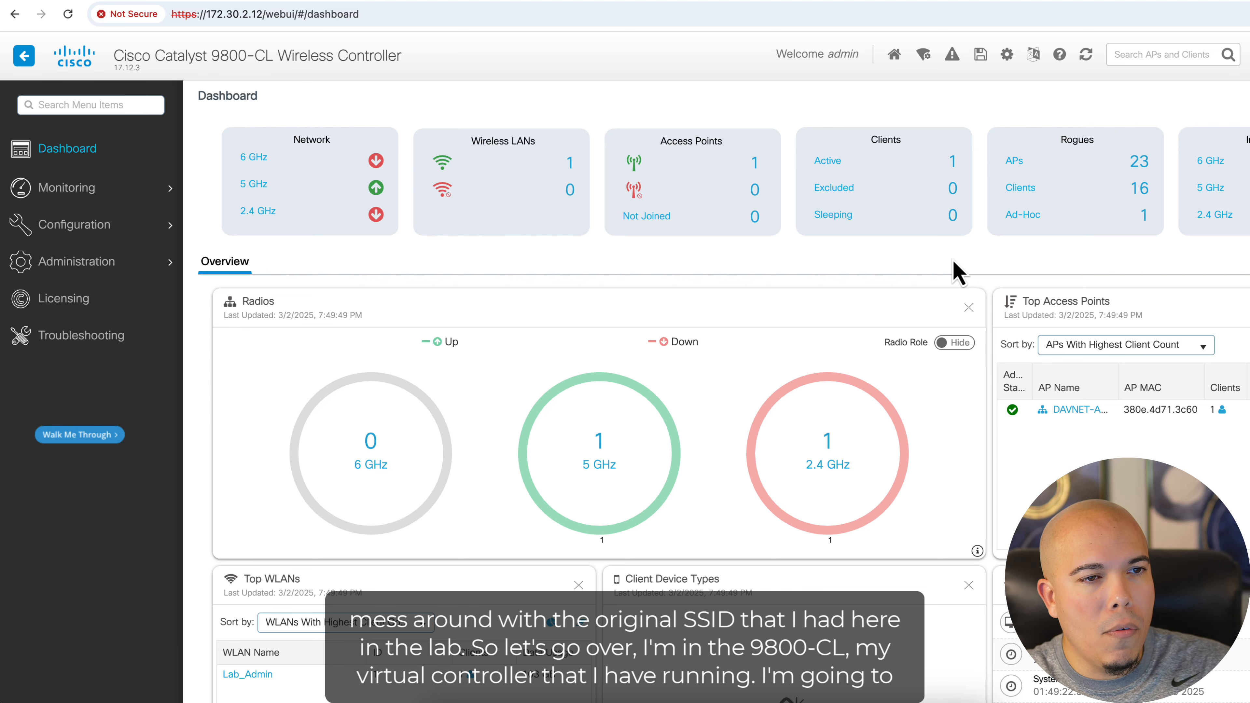
# Open the WLANs list and start cloning the Lab_Admin WLAN
pyautogui.click(94, 224)
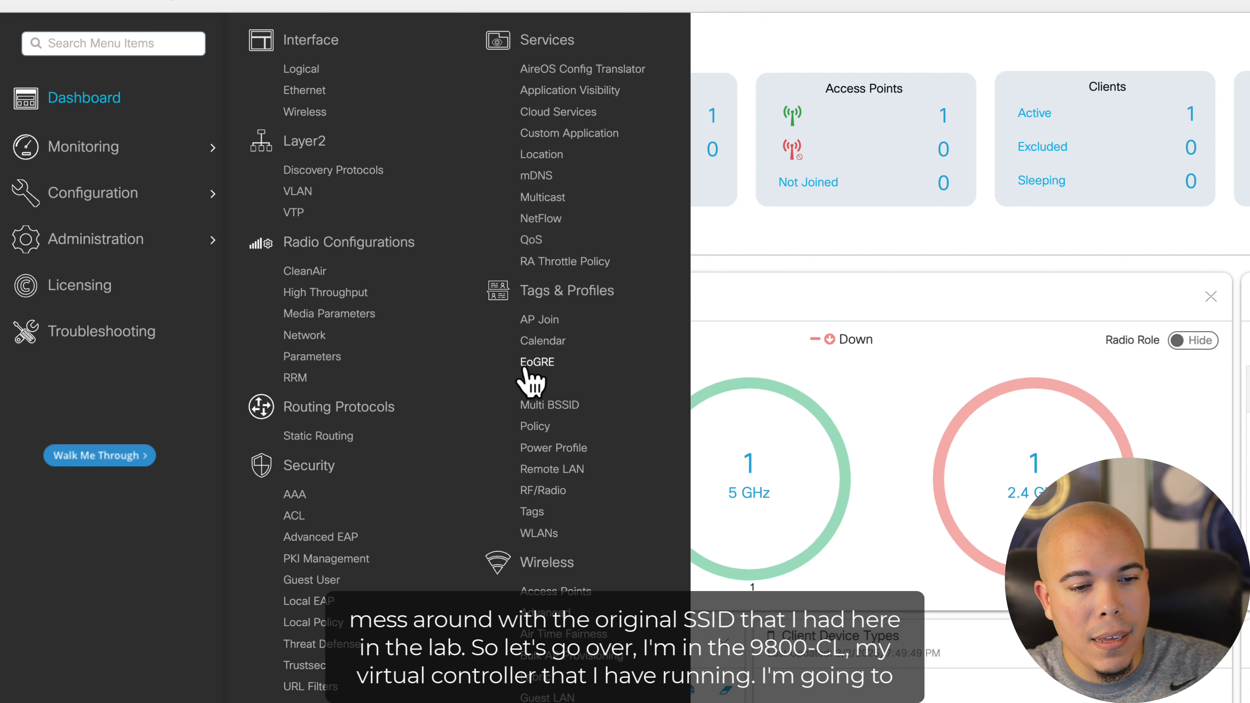
pyautogui.click(540, 533)
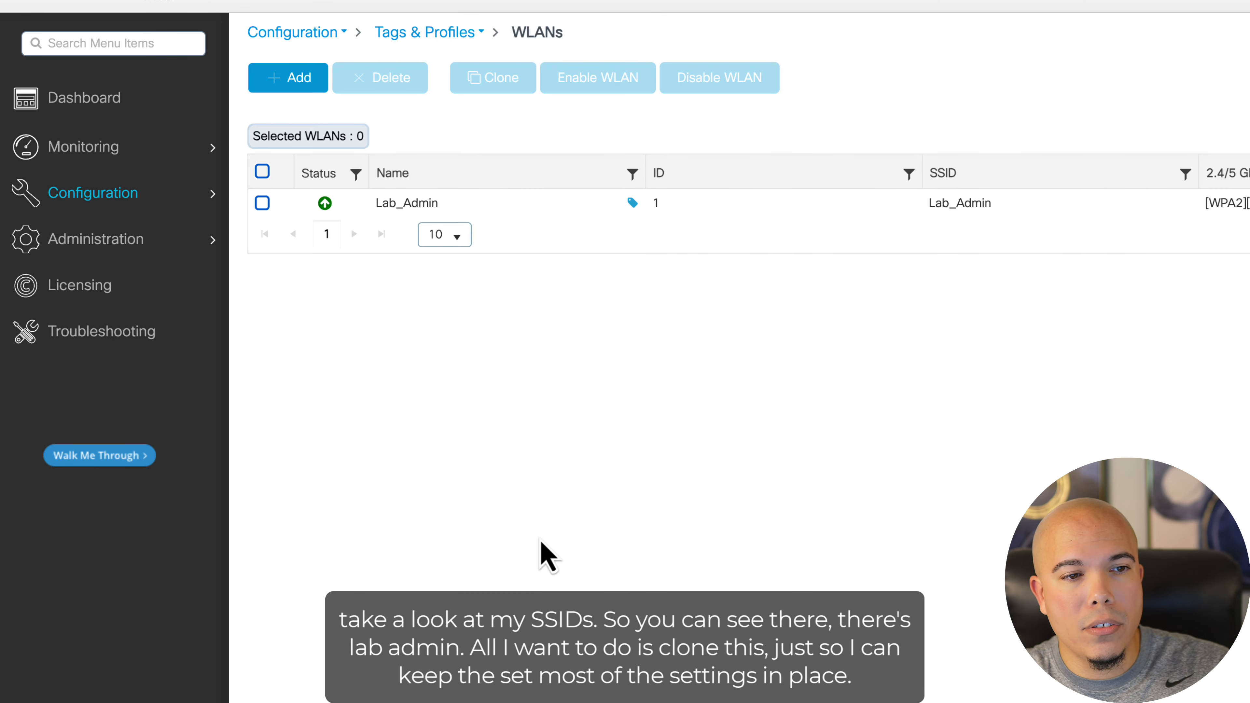
pyautogui.click(263, 204)
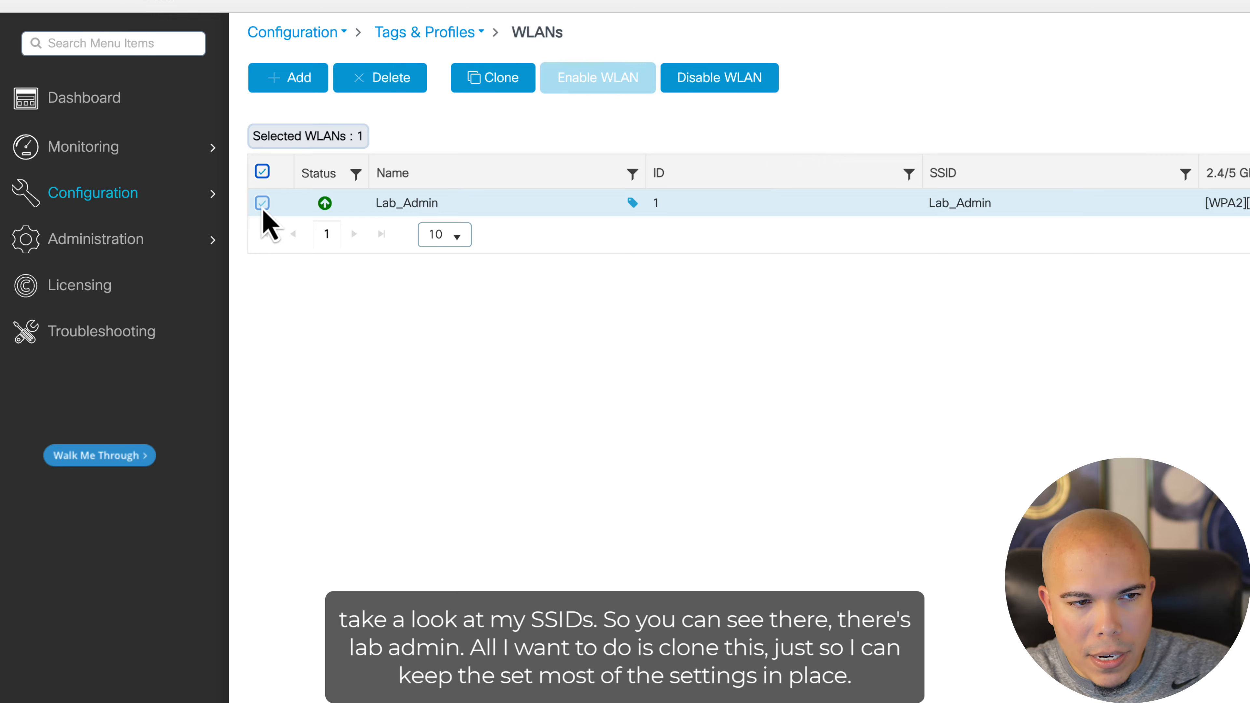
pyautogui.click(492, 79)
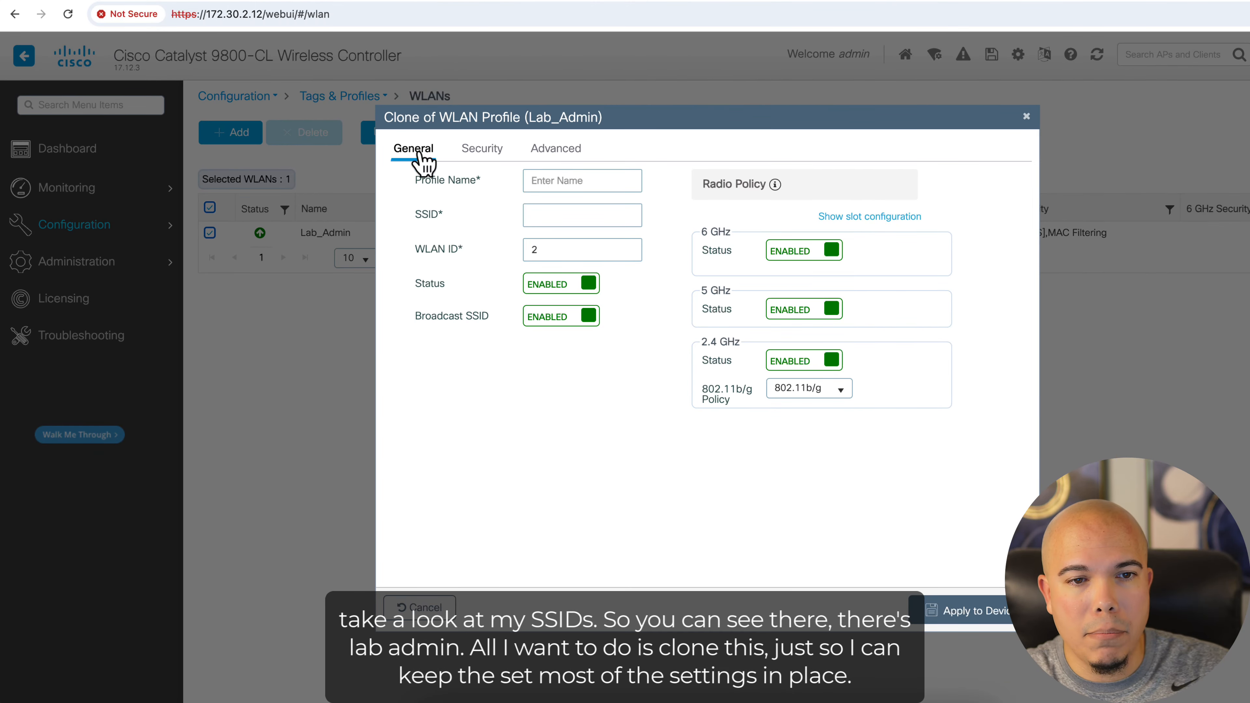
# Name the clone's profile and SSID Lab_Auth, and disable its 6 GHz and 2.4 GHz radios
pyautogui.click(547, 179)
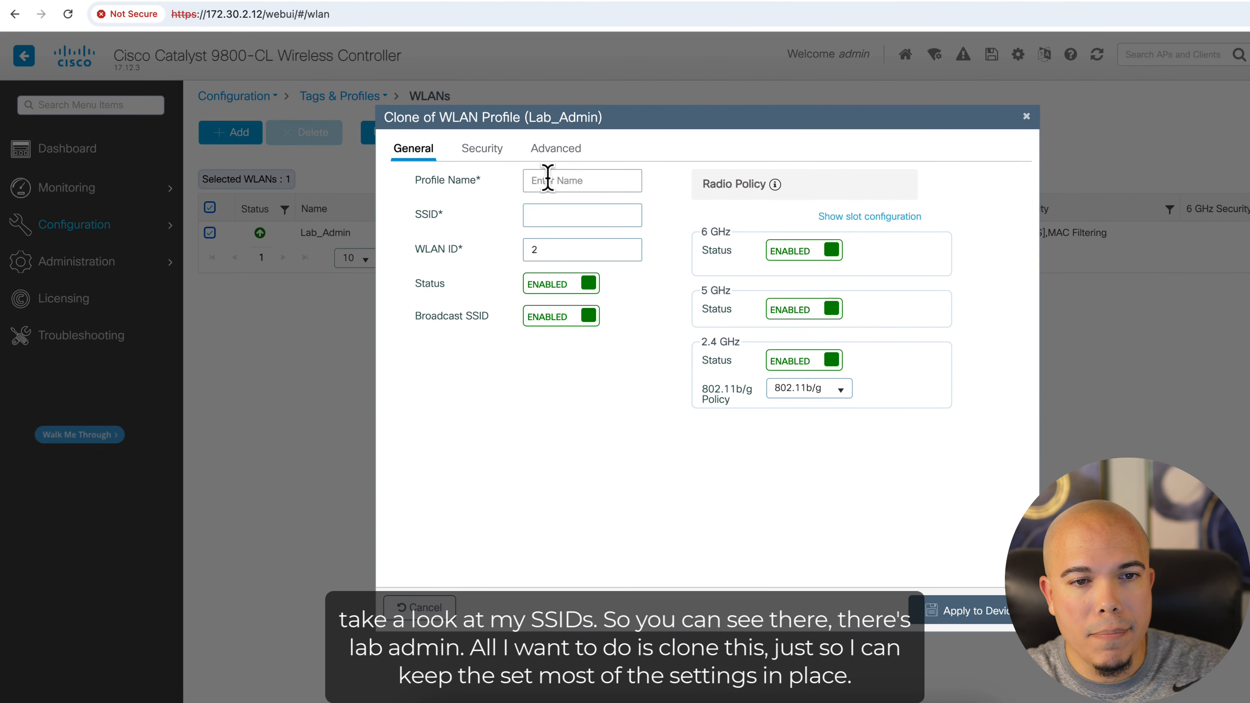
pyautogui.click(546, 180)
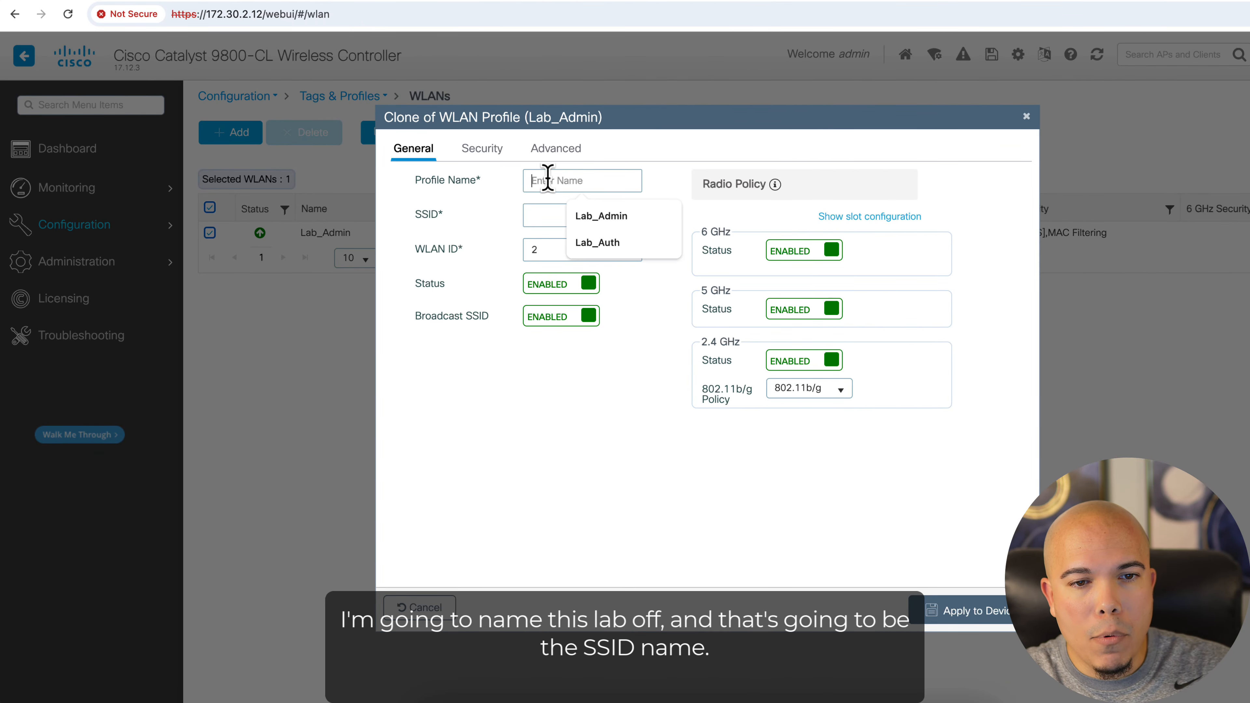
pyautogui.click(594, 244)
pyautogui.click(550, 215)
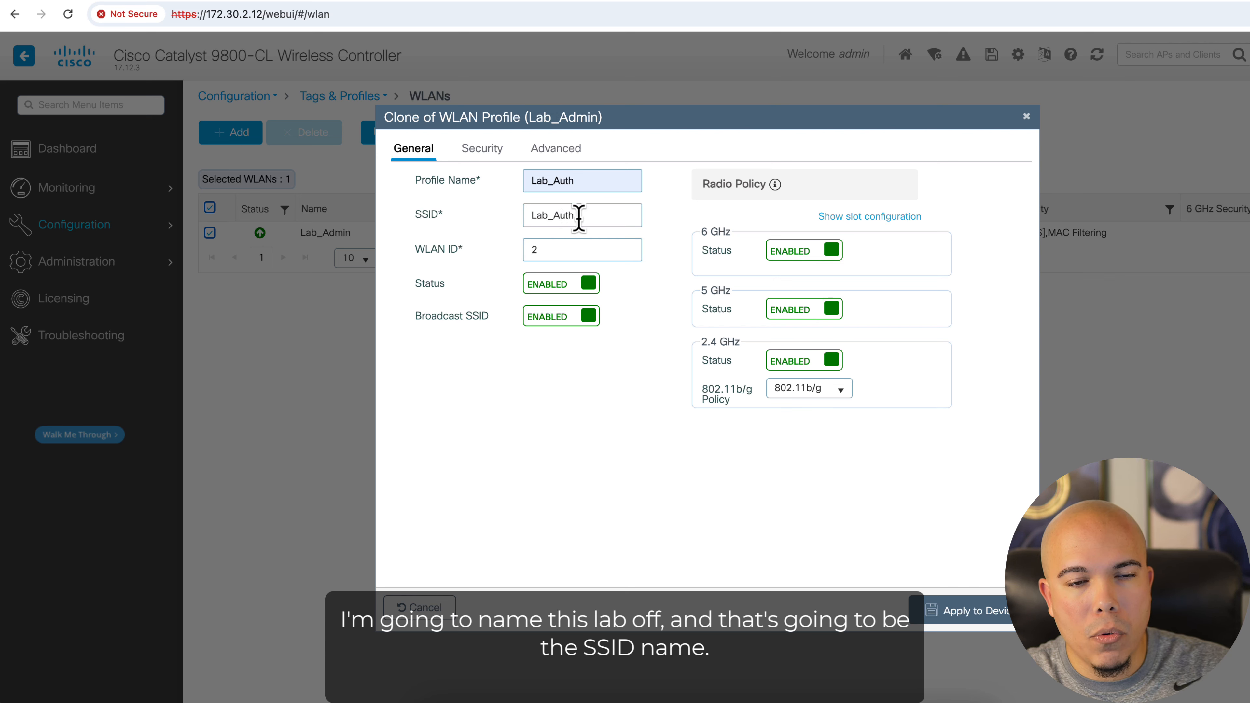
pyautogui.moveTo(585, 217); pyautogui.dragTo(510, 222)
pyautogui.click(556, 402)
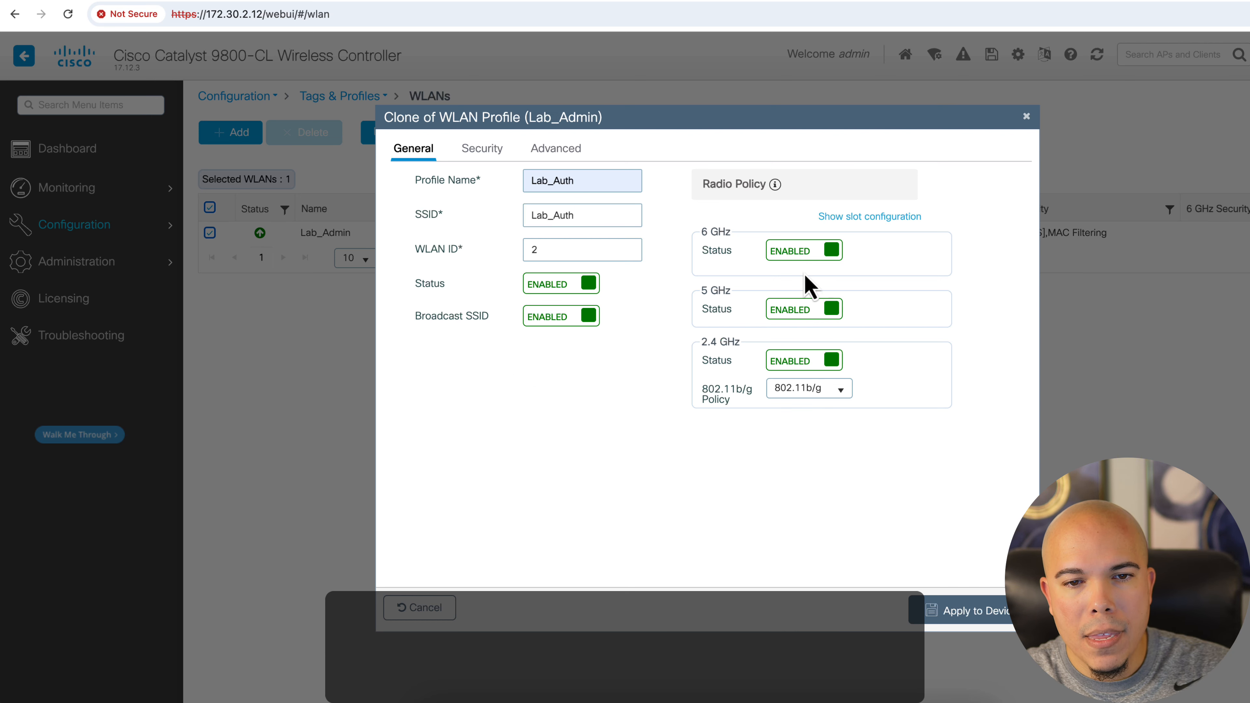
pyautogui.click(807, 252)
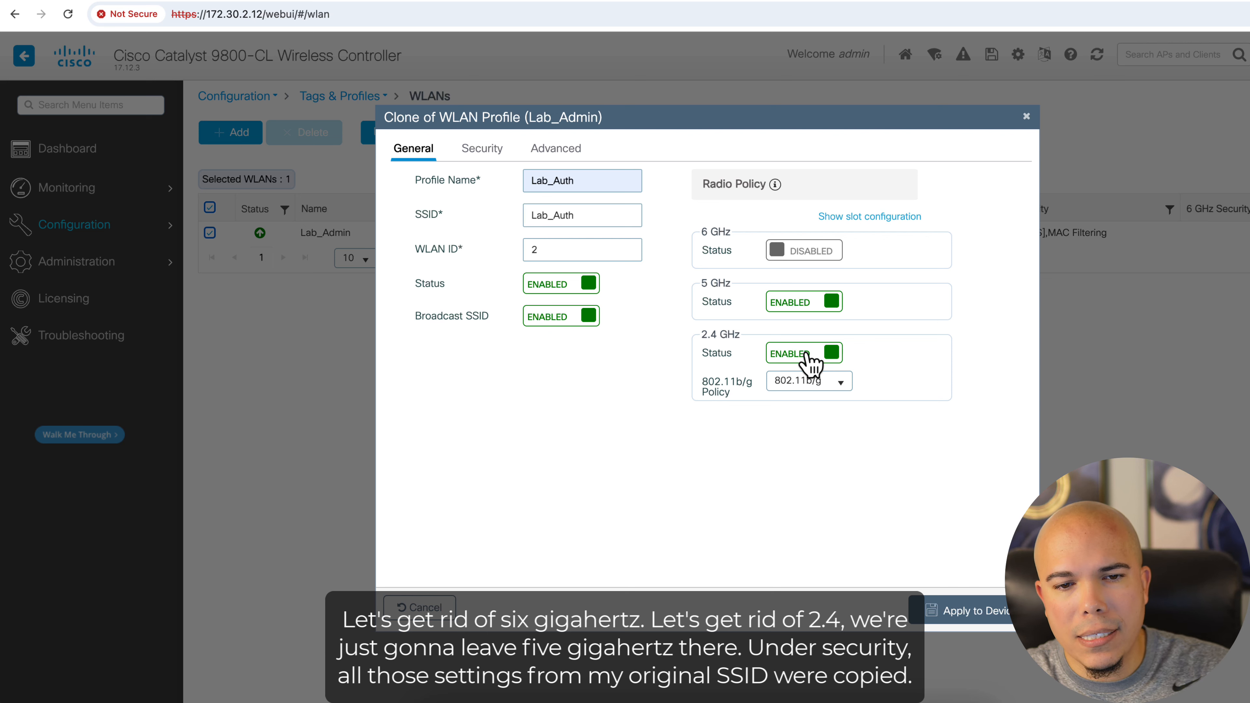
pyautogui.click(810, 363)
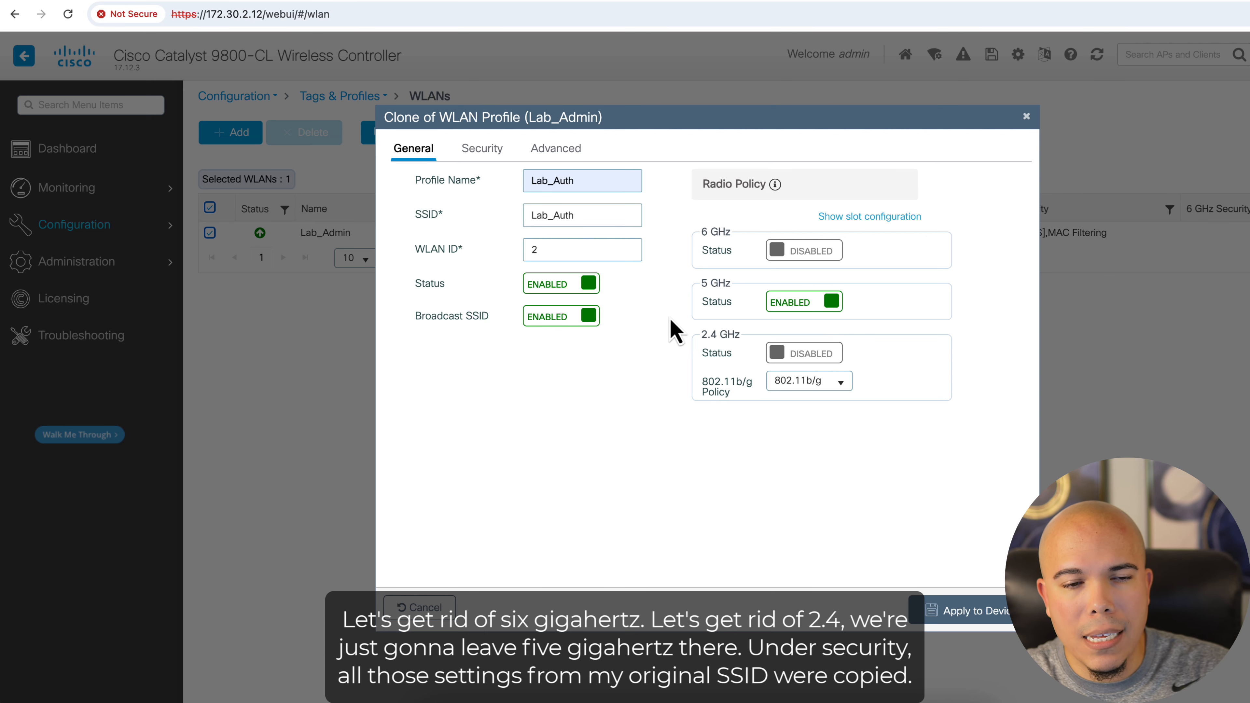
# Set Layer2 security to 802.1X key management without MAC filtering or PSK, and apply the new WLAN
pyautogui.click(481, 153)
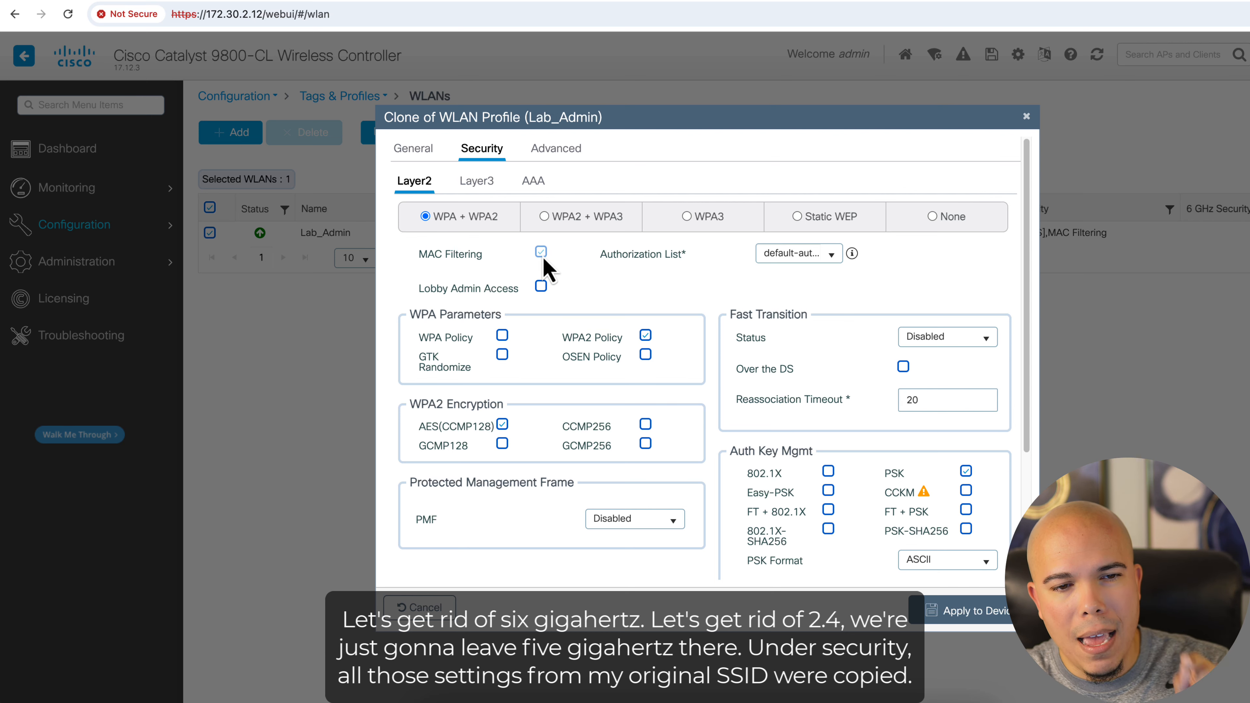
pyautogui.click(544, 259)
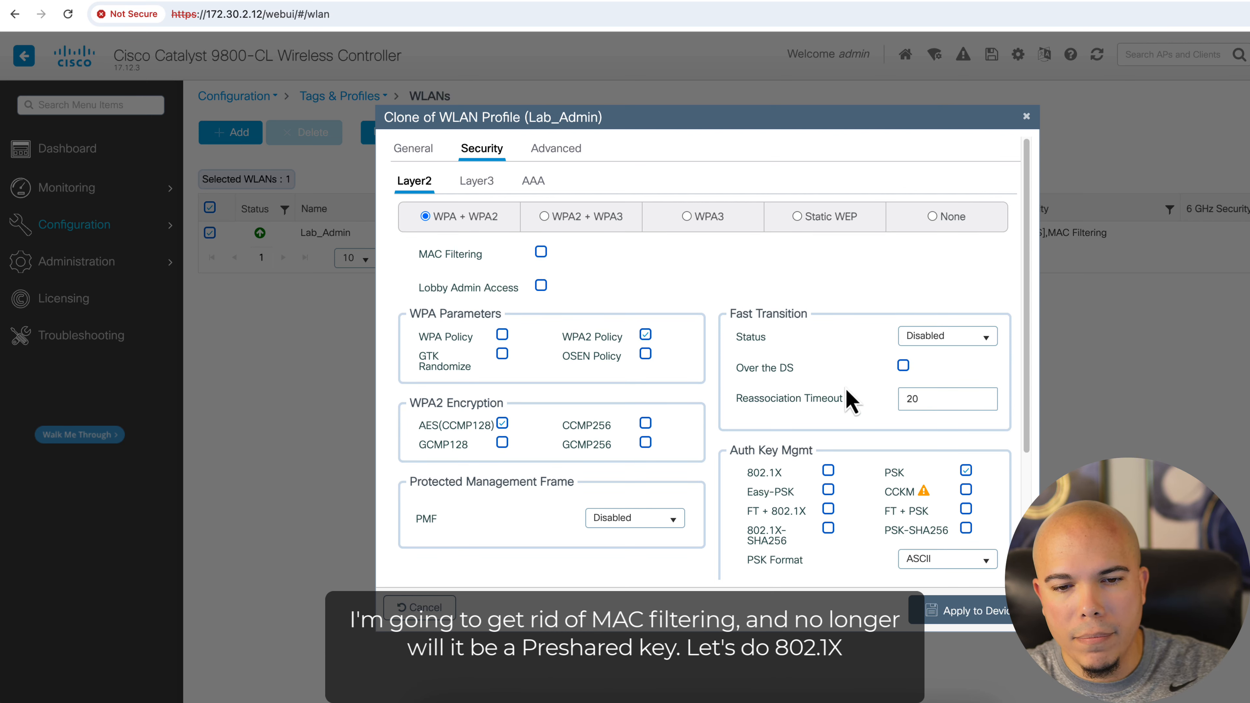
pyautogui.click(966, 471)
pyautogui.scroll(-2, 831, 492)
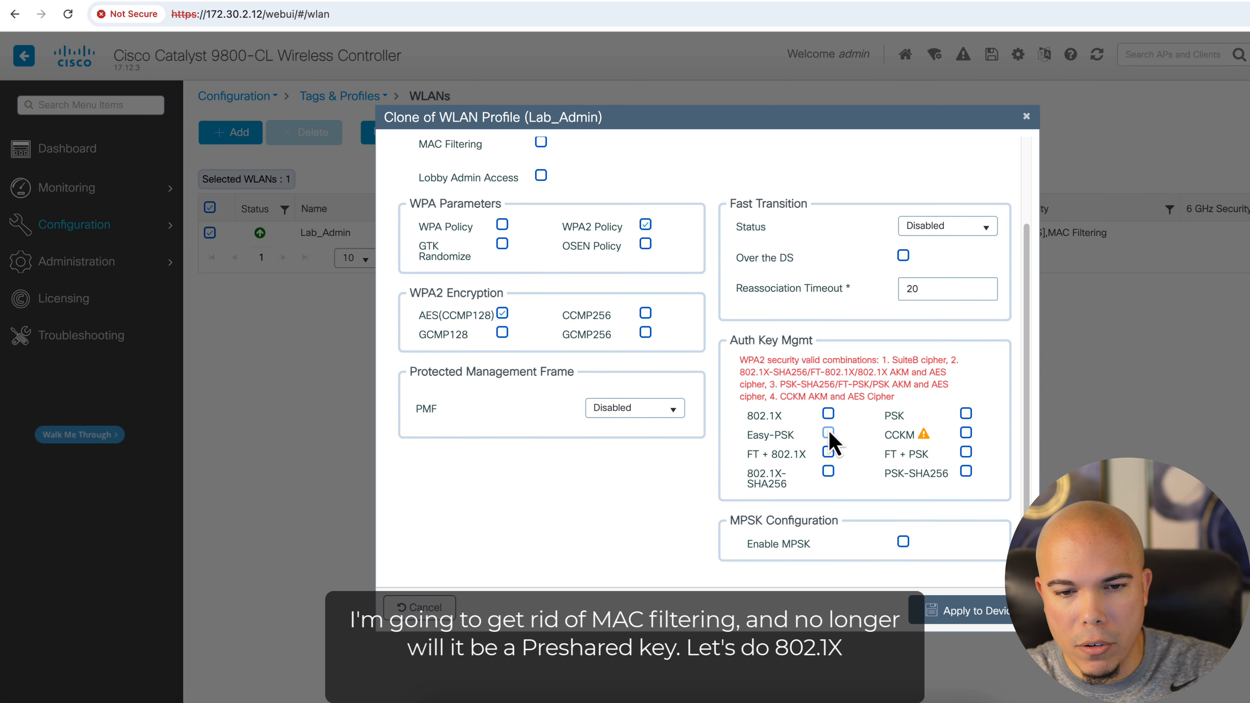
pyautogui.click(829, 418)
pyautogui.scroll(2, 727, 432)
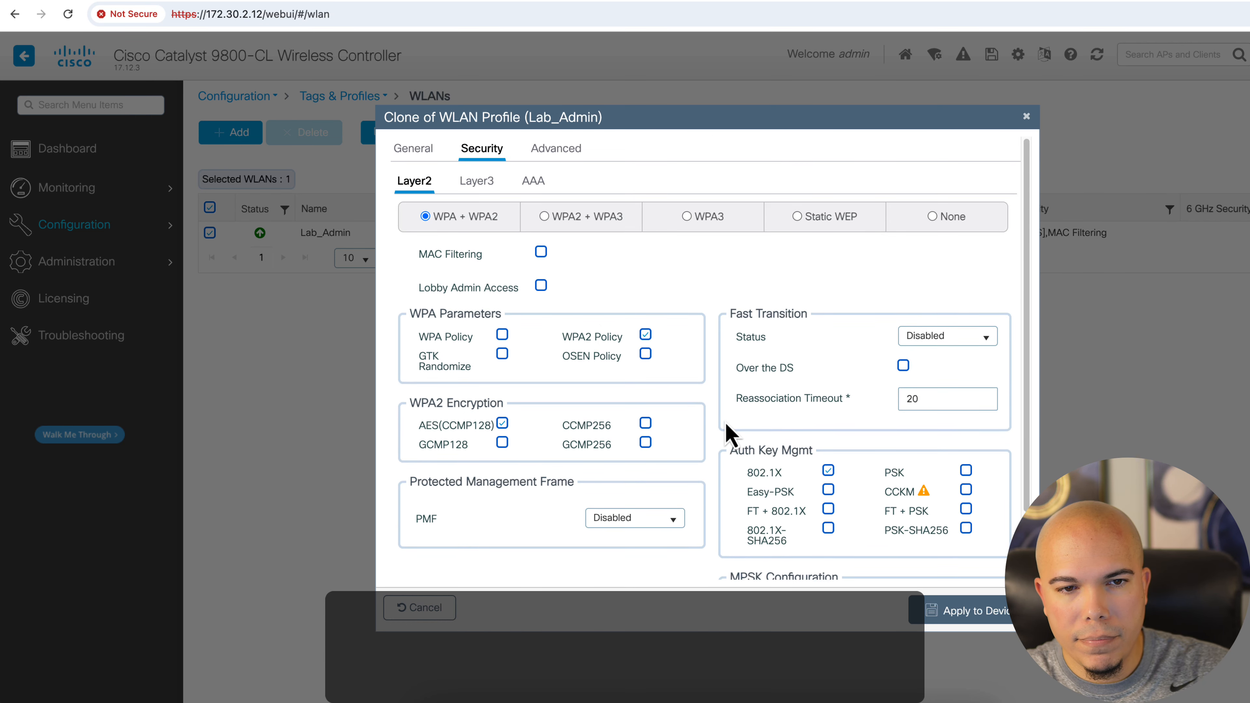
pyautogui.click(966, 622)
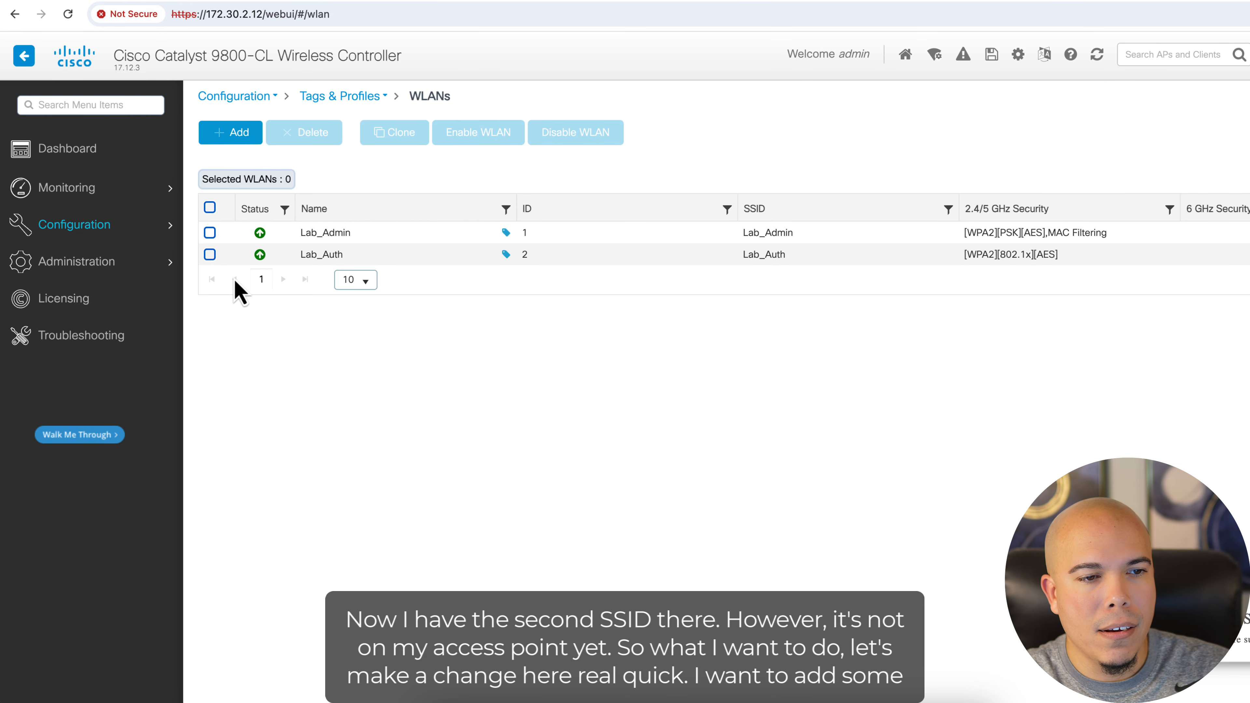
# Add the Main_Policy tag with Lab_Policy_Profile to the Lab_Auth WLAN and update it
pyautogui.click(210, 256)
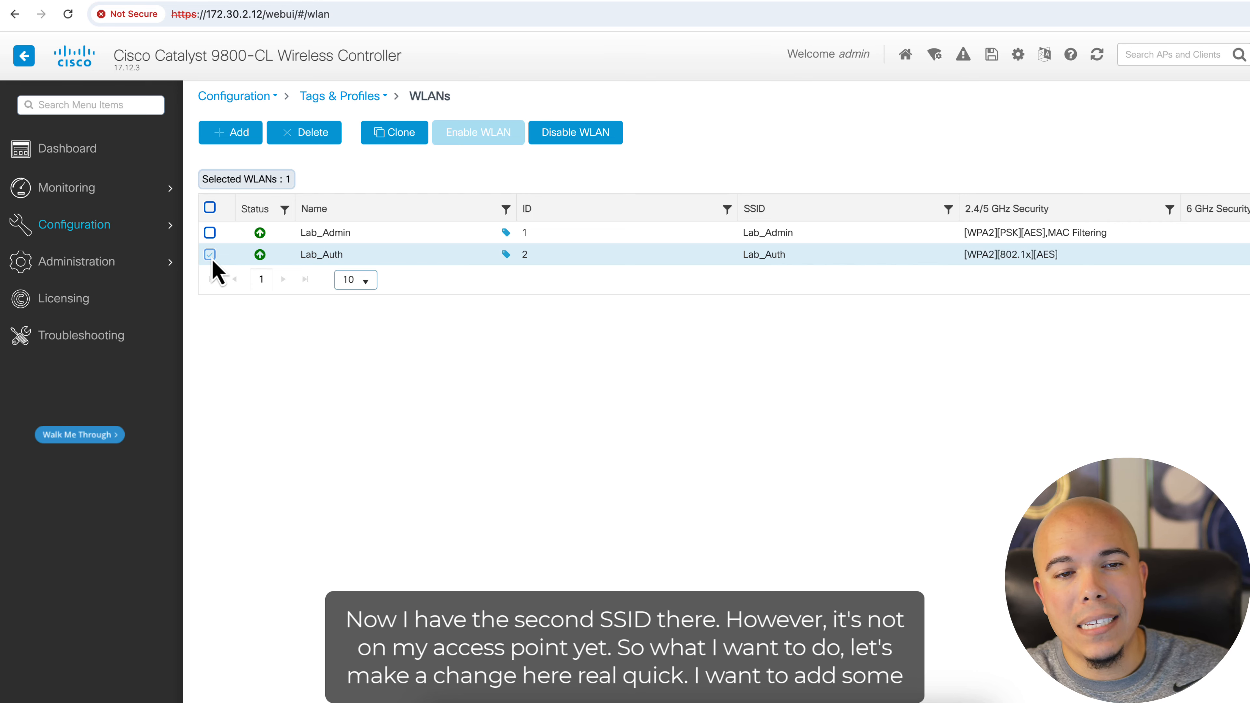
pyautogui.click(306, 255)
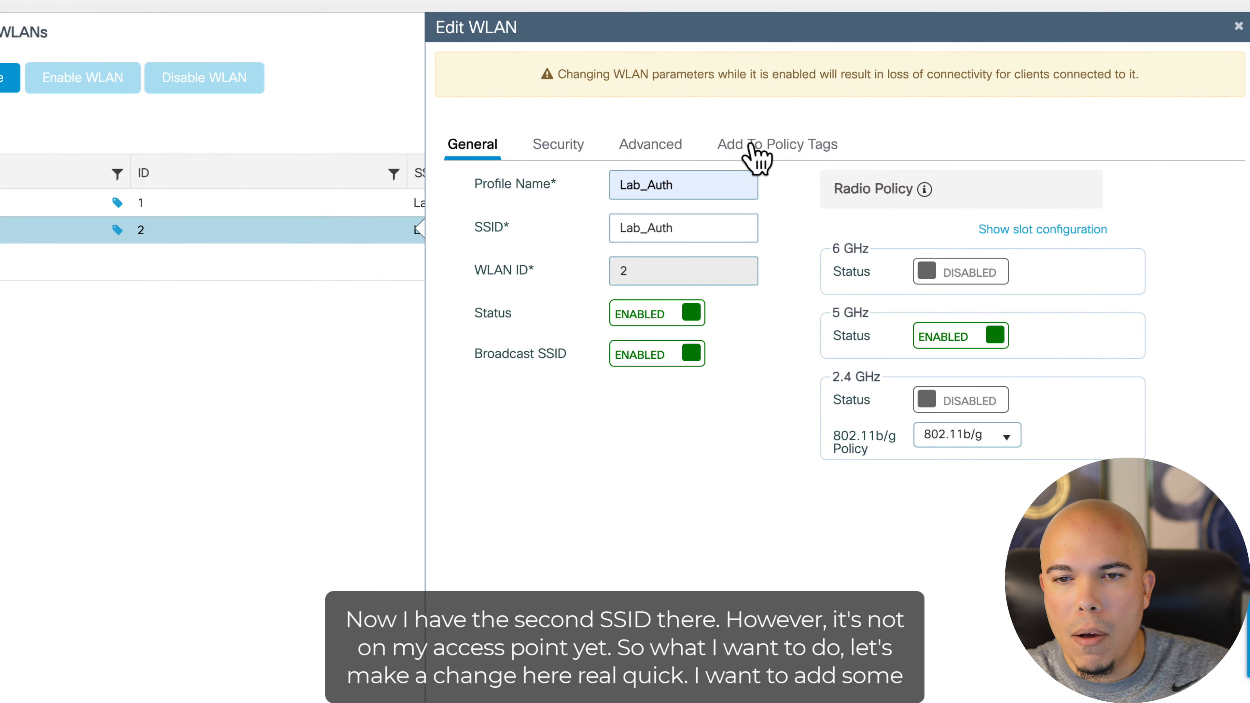
pyautogui.click(932, 175)
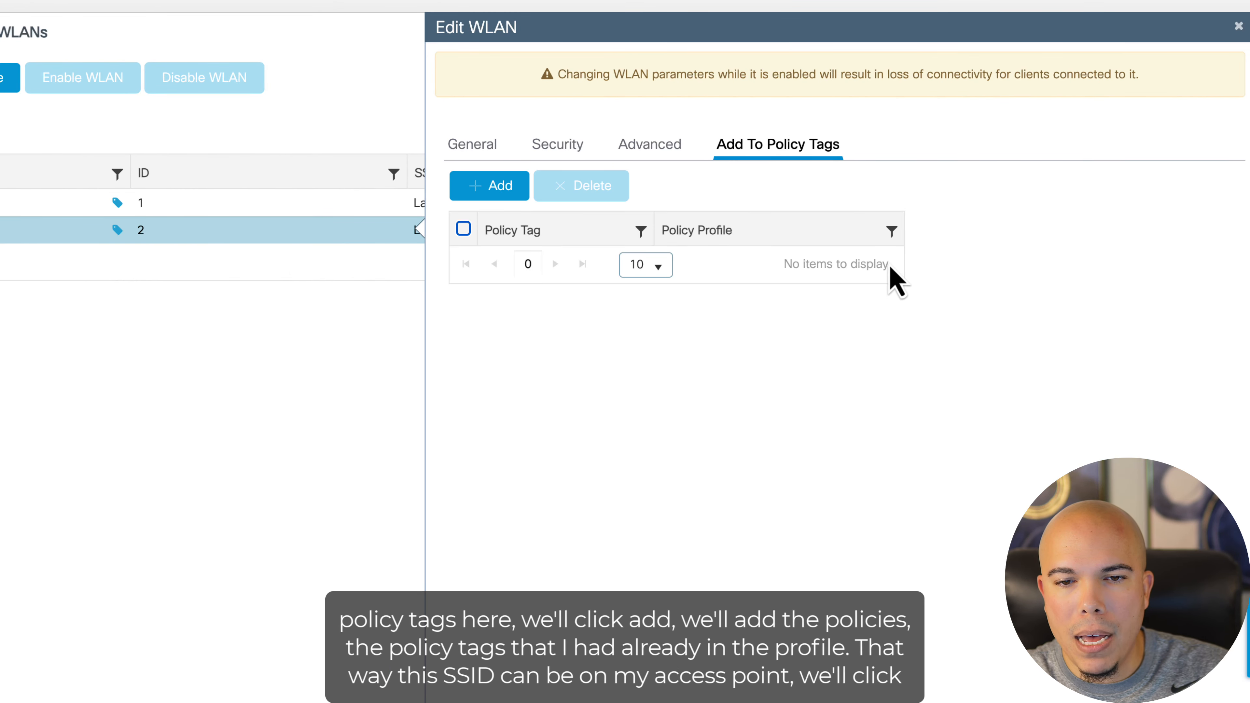
pyautogui.click(476, 196)
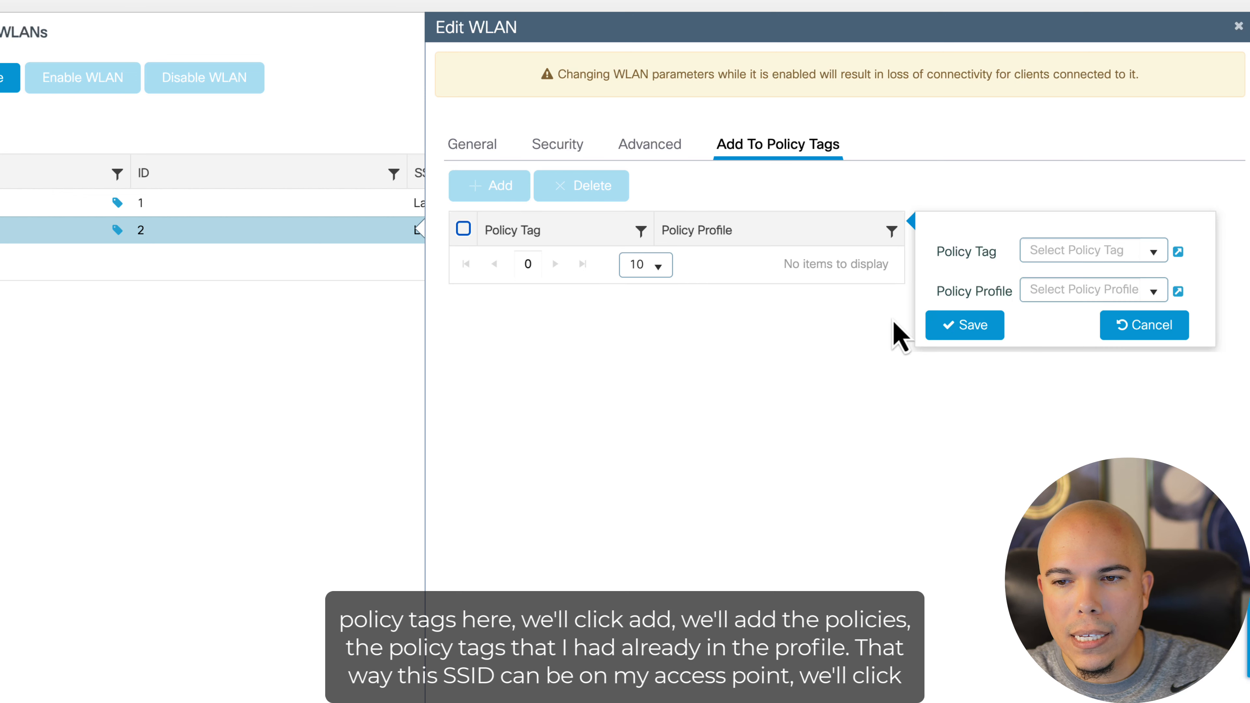
pyautogui.click(1152, 251)
pyautogui.click(1101, 300)
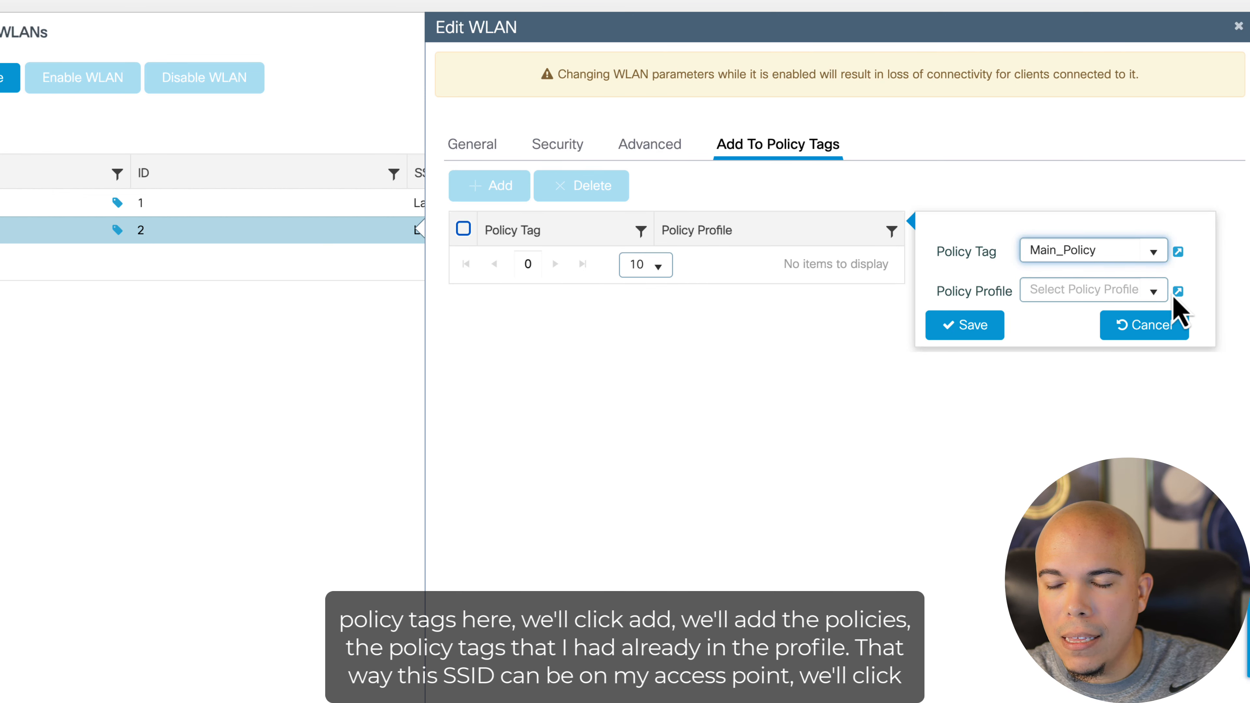
pyautogui.click(1154, 290)
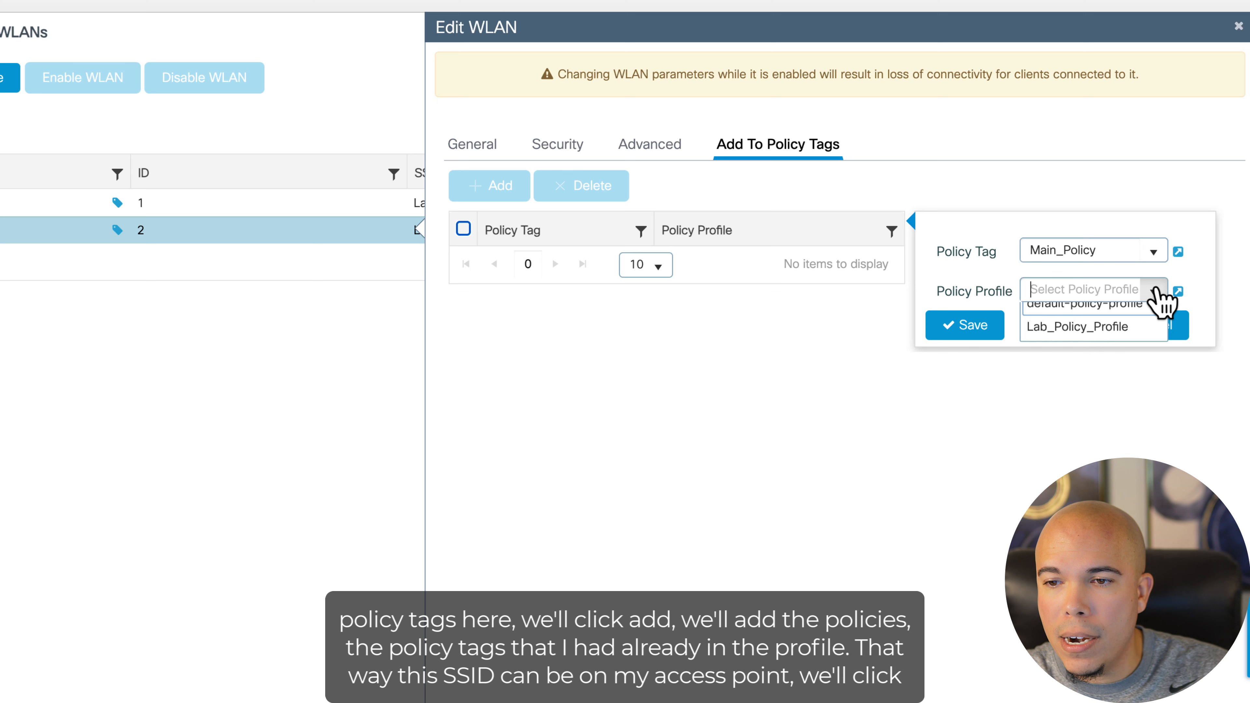
pyautogui.click(1087, 339)
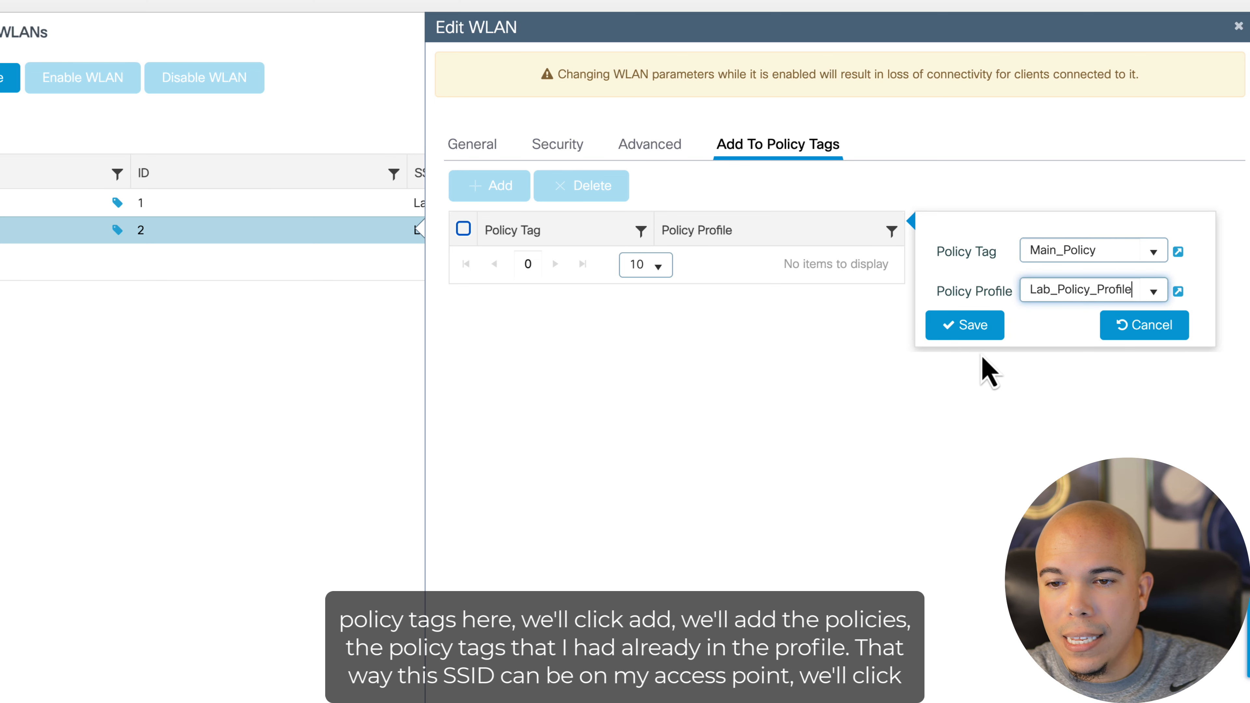
pyautogui.click(949, 335)
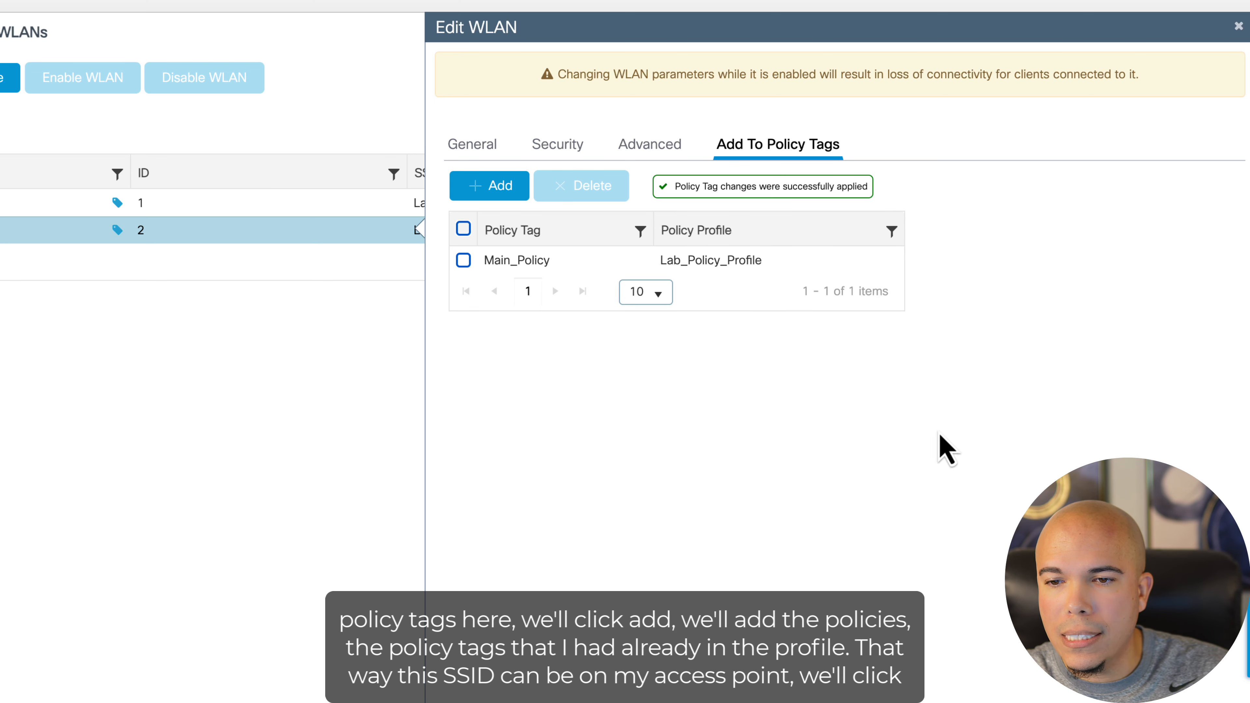
pyautogui.click(1176, 686)
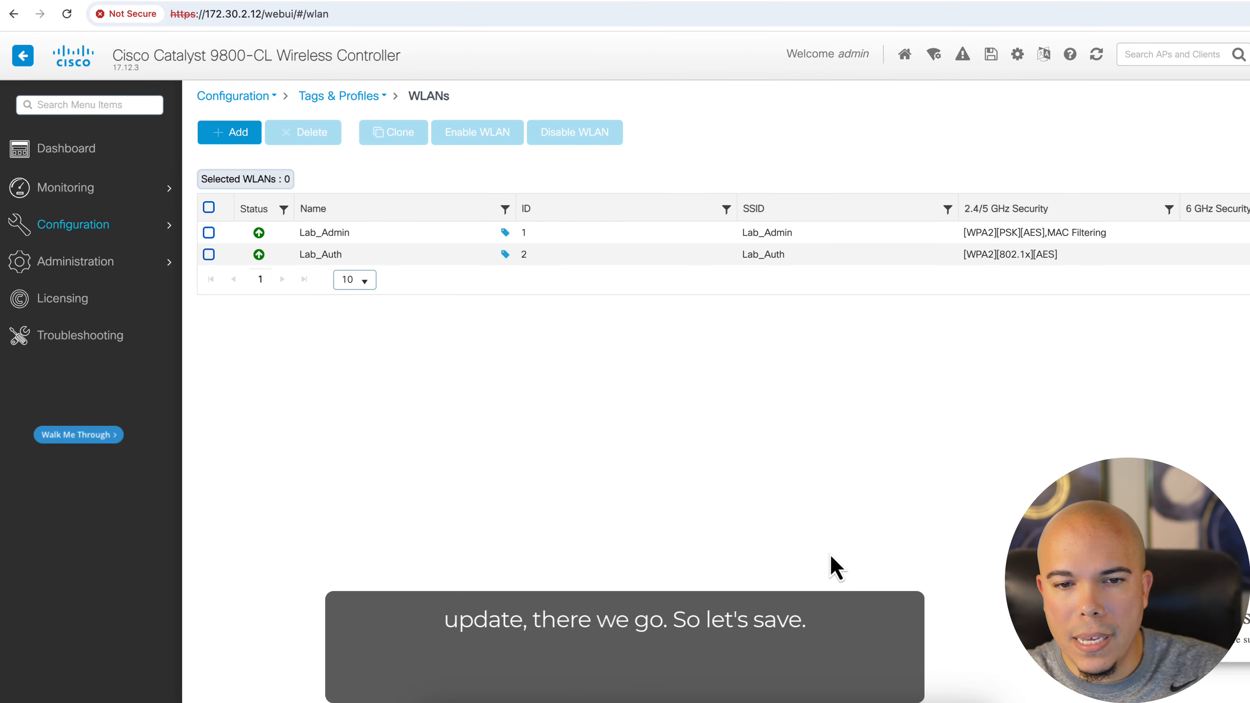
# Save the controller configuration
pyautogui.click(991, 54)
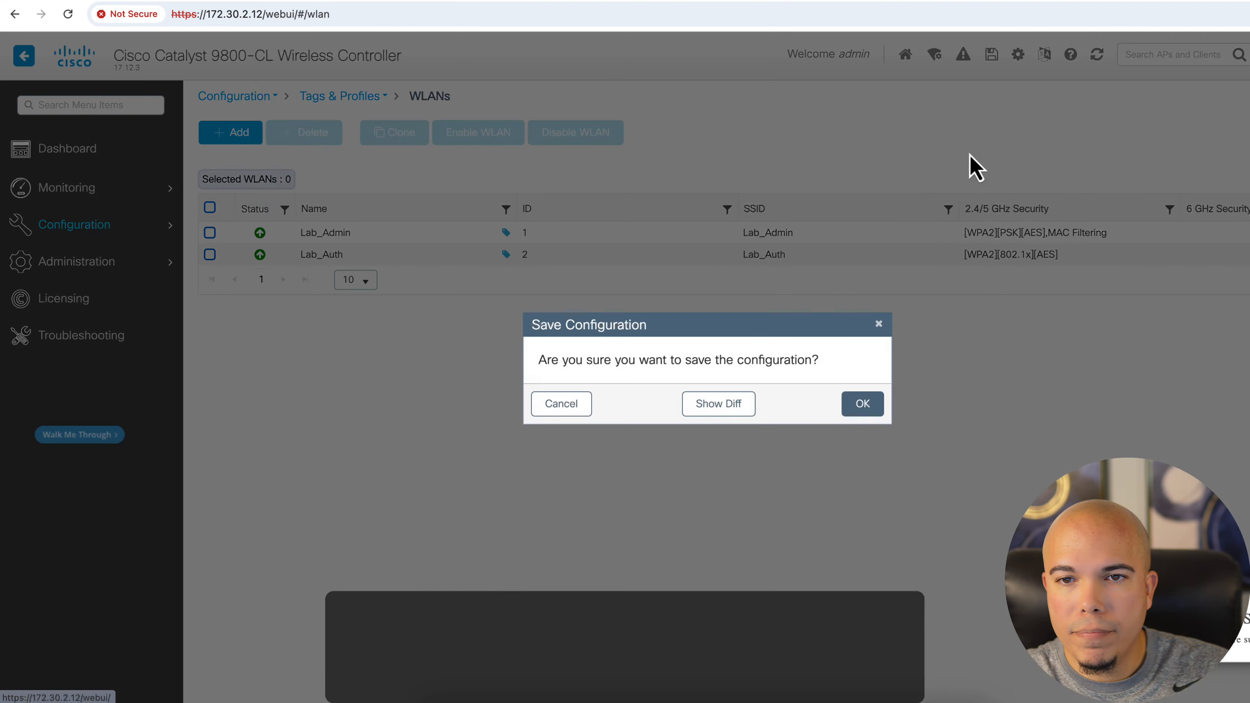
pyautogui.click(860, 409)
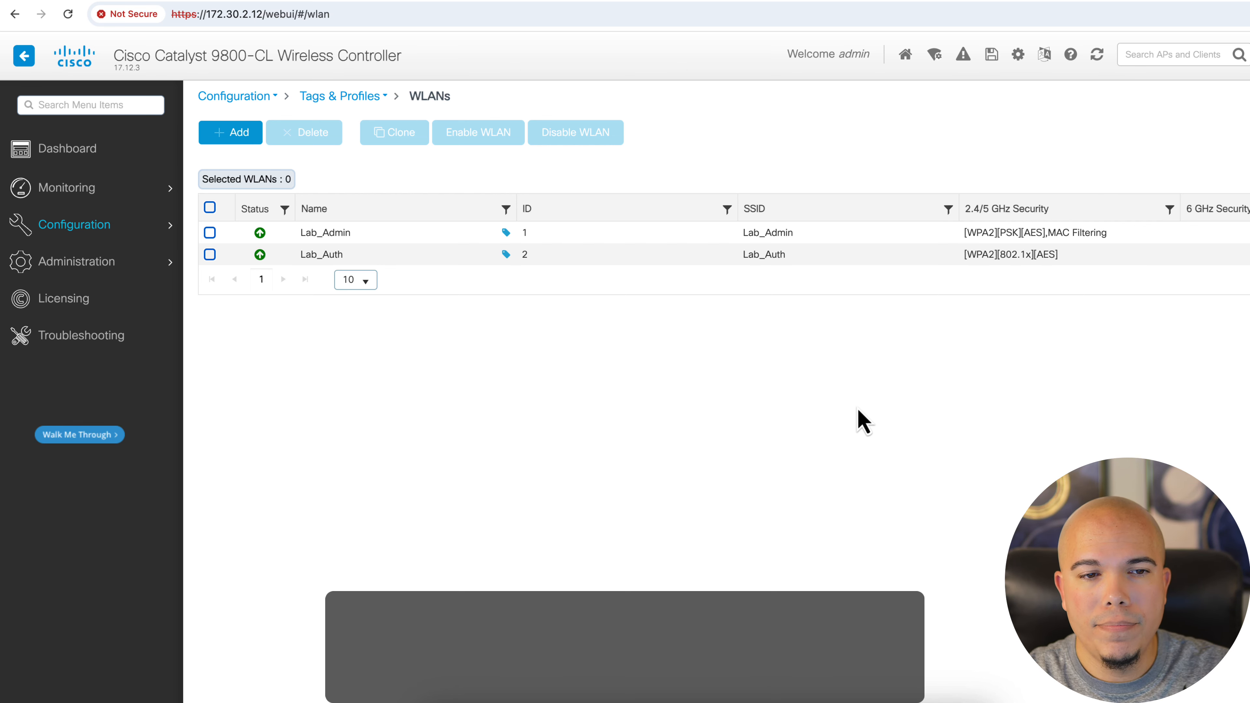
# Switch to Identity Services Engine and duplicate the Default Network Access allowed protocols service
pyautogui.click(139, 1)
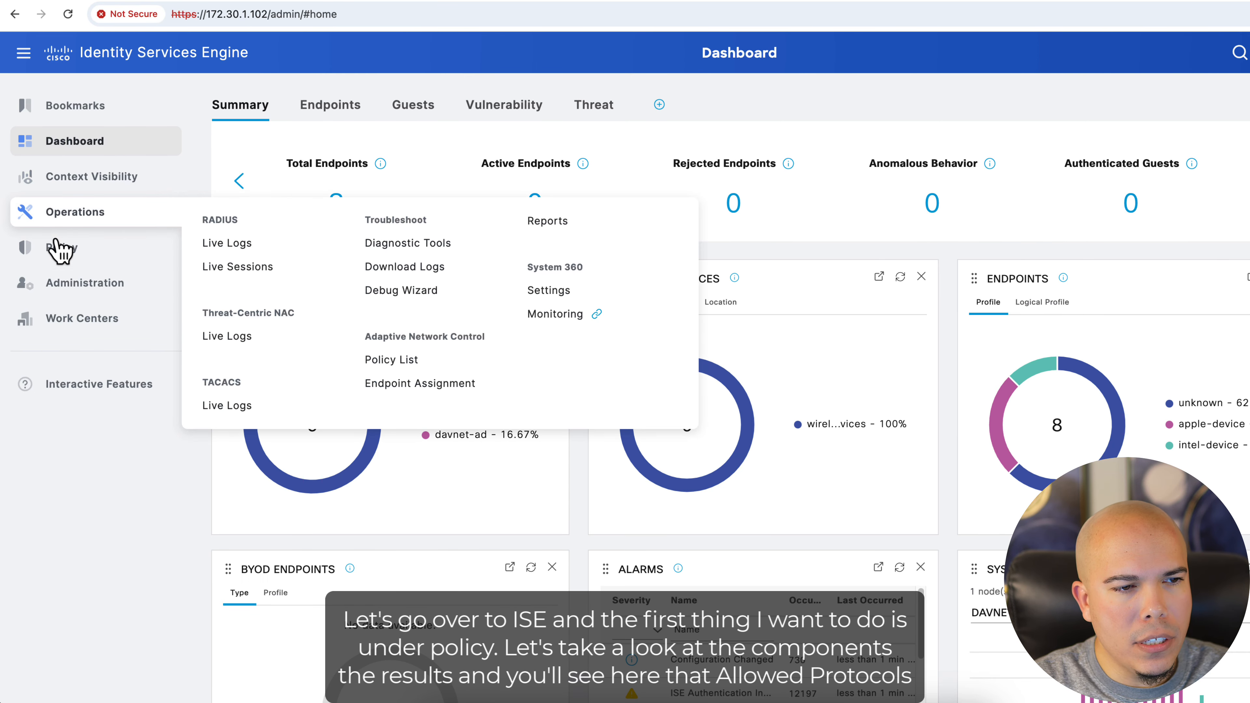
pyautogui.moveTo(63, 248)
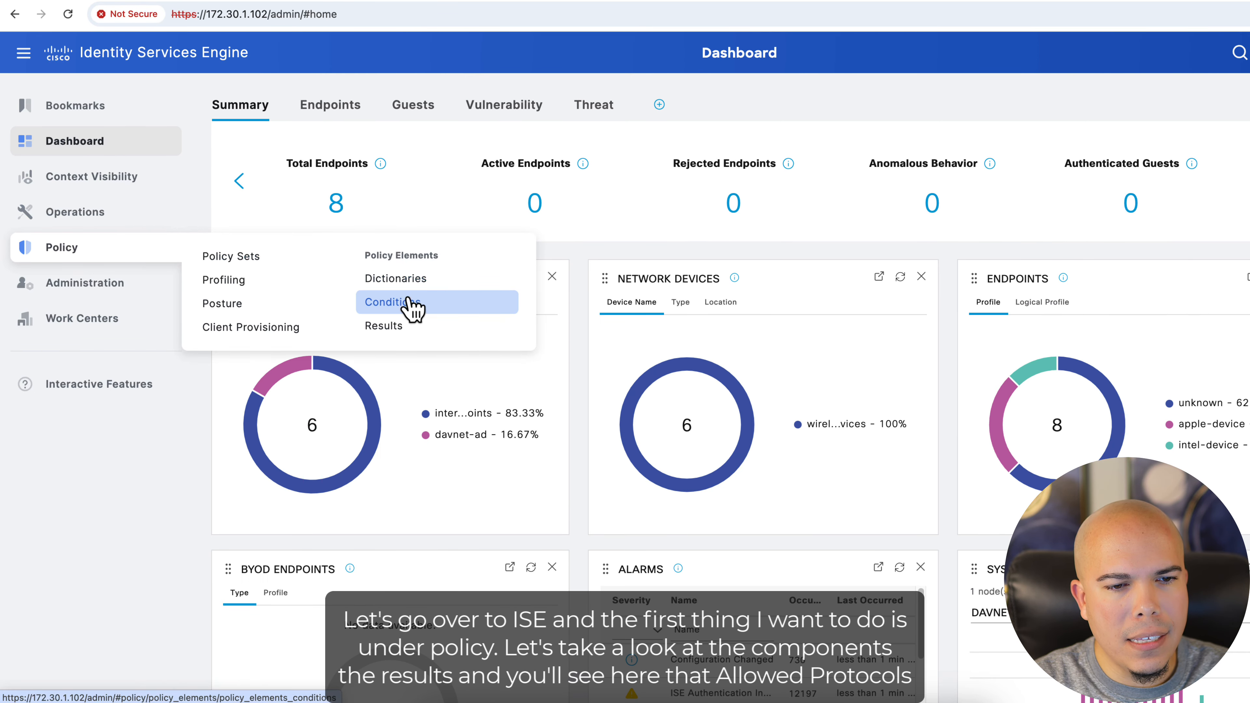
pyautogui.click(398, 327)
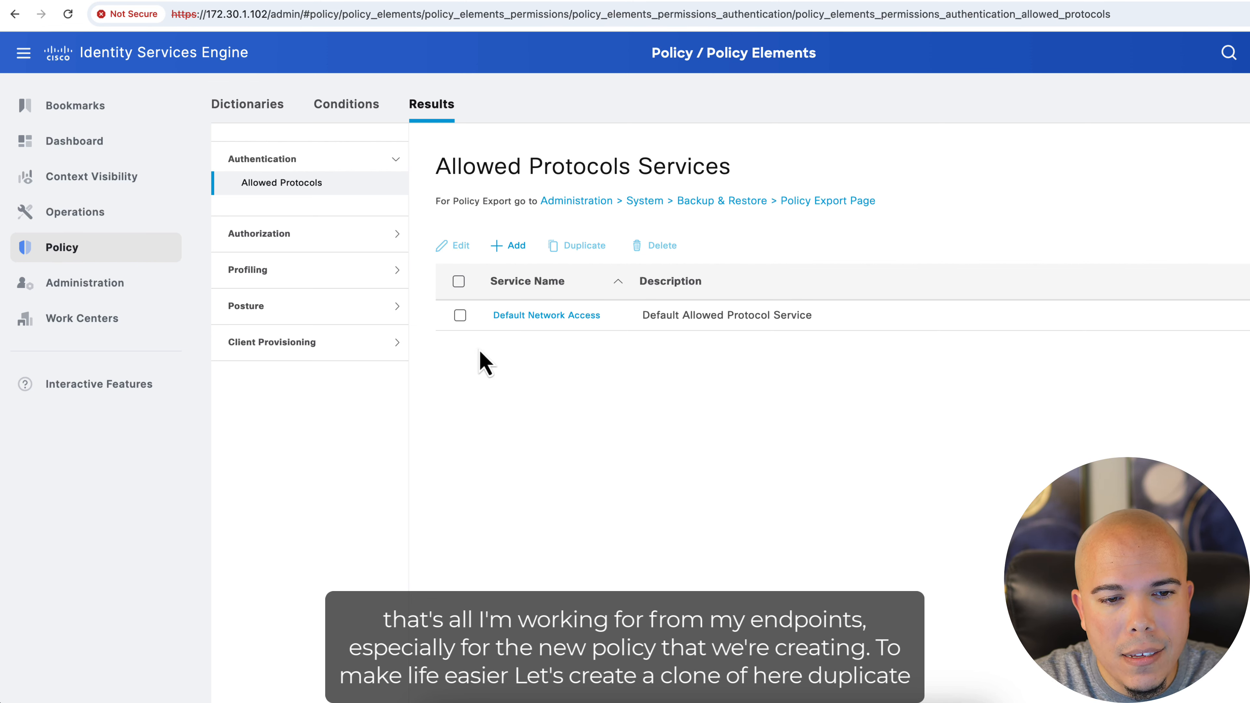
pyautogui.click(459, 315)
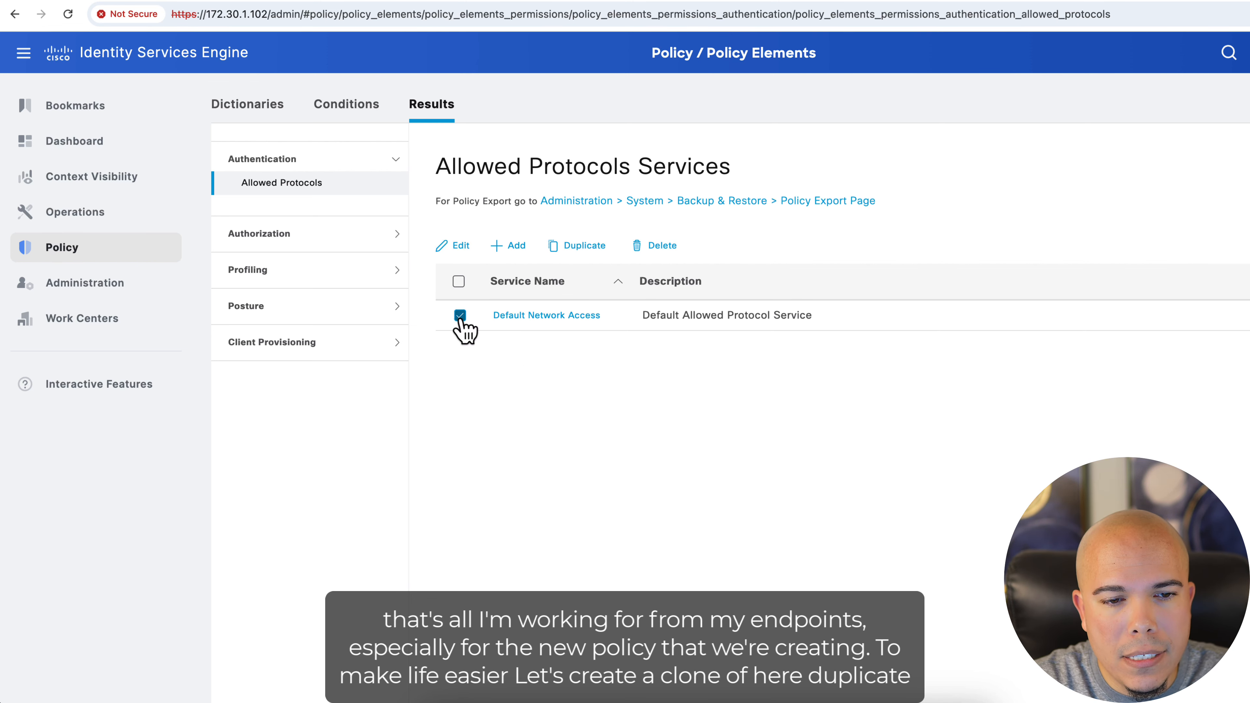
pyautogui.click(588, 246)
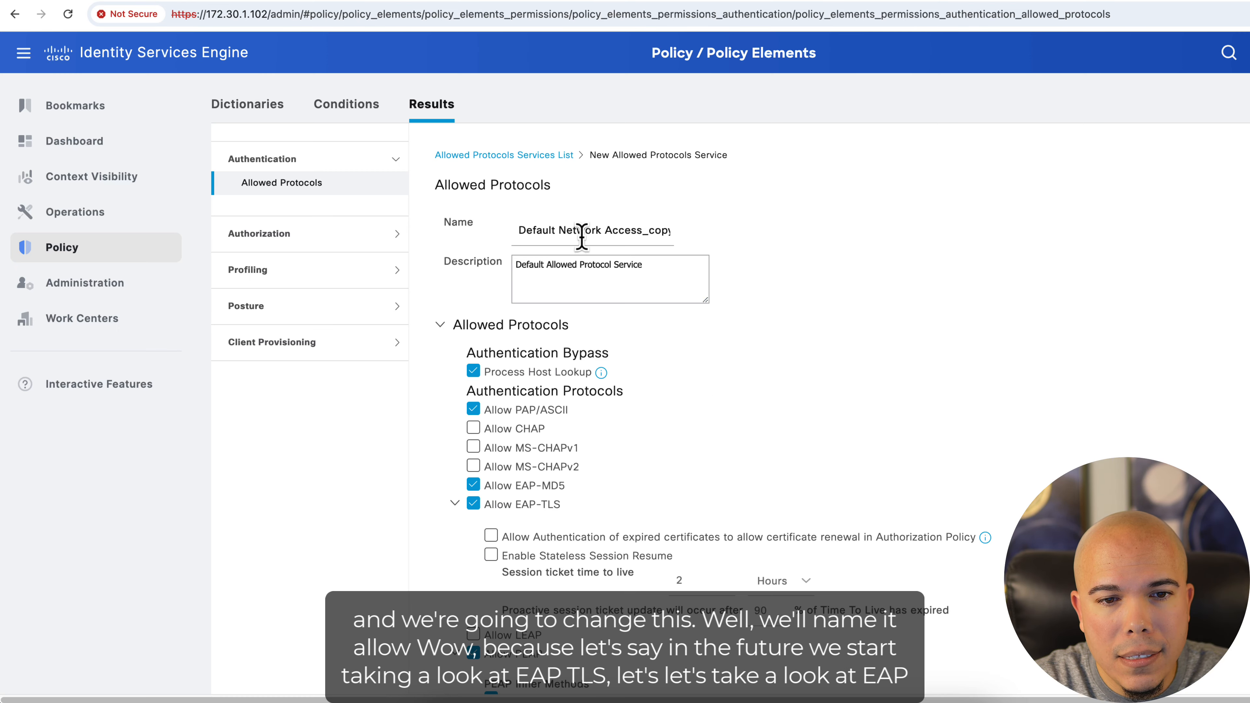
# Rename the duplicated service Allow EAP
pyautogui.tripleClick(578, 229)
pyautogui.write('Allow EAP')
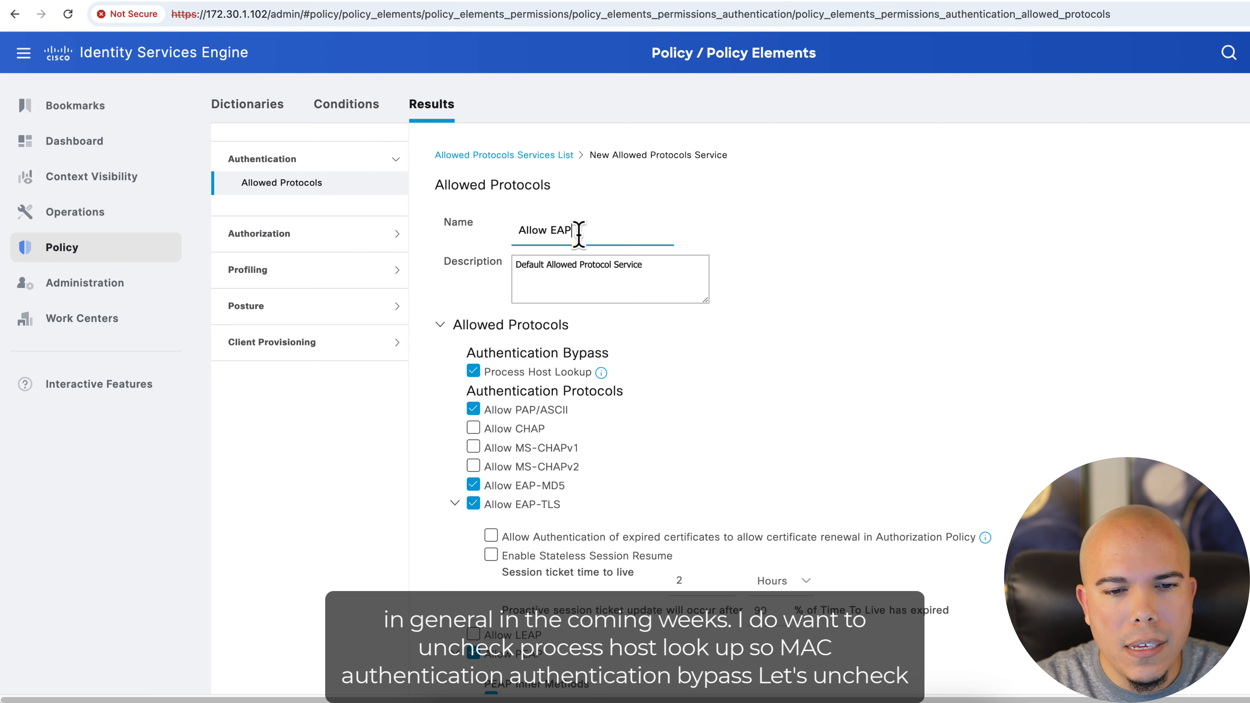
# Disable Process Host Lookup and PAP/ASCII, and enable MS-CHAPv2 in the allowed protocols
pyautogui.click(473, 373)
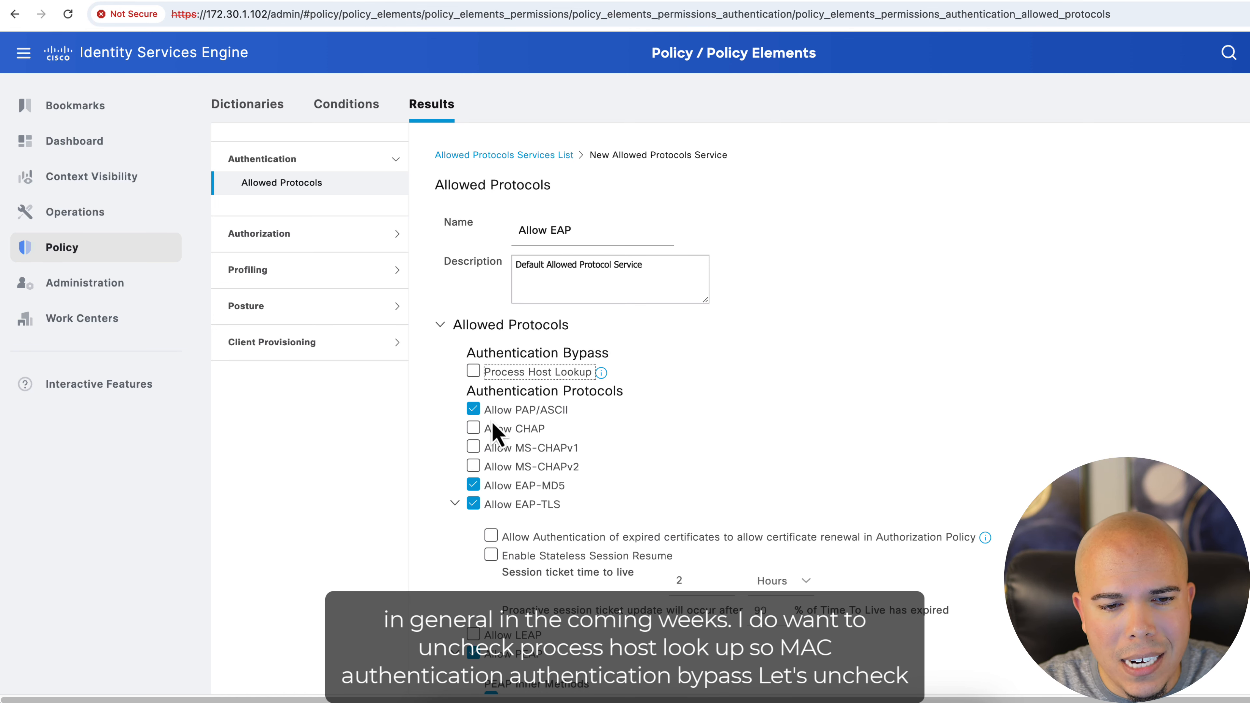
pyautogui.click(473, 410)
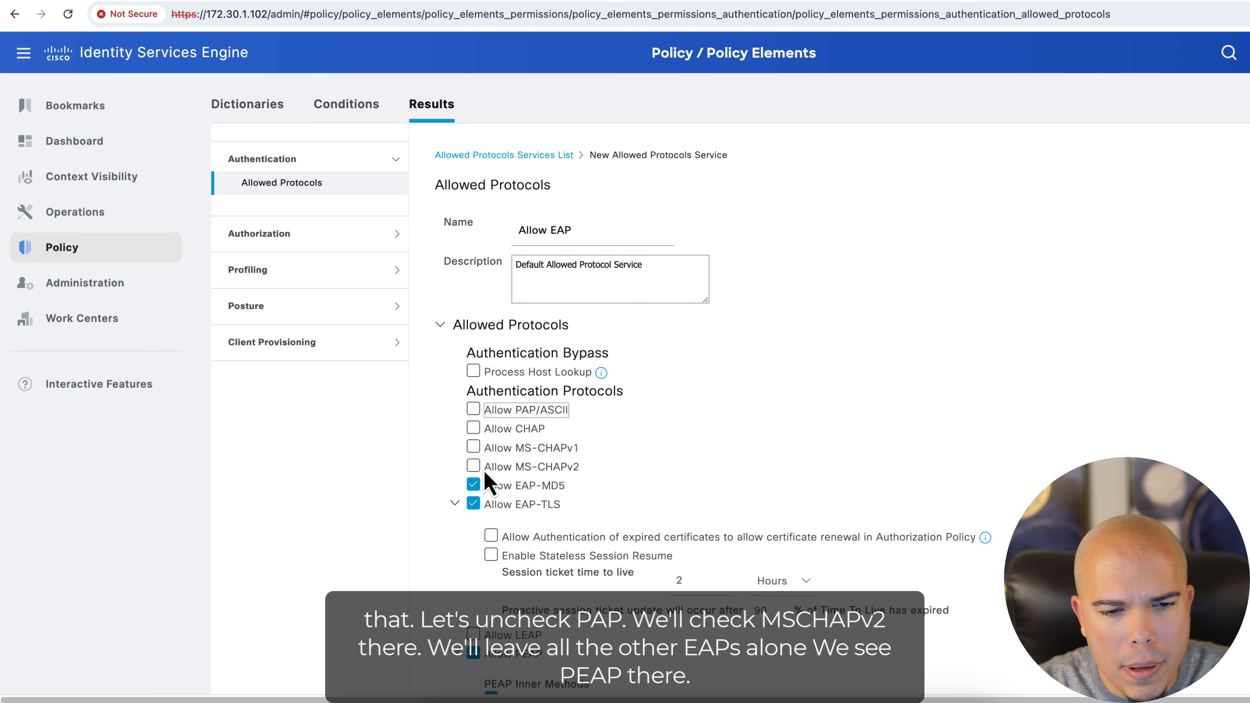
pyautogui.click(474, 466)
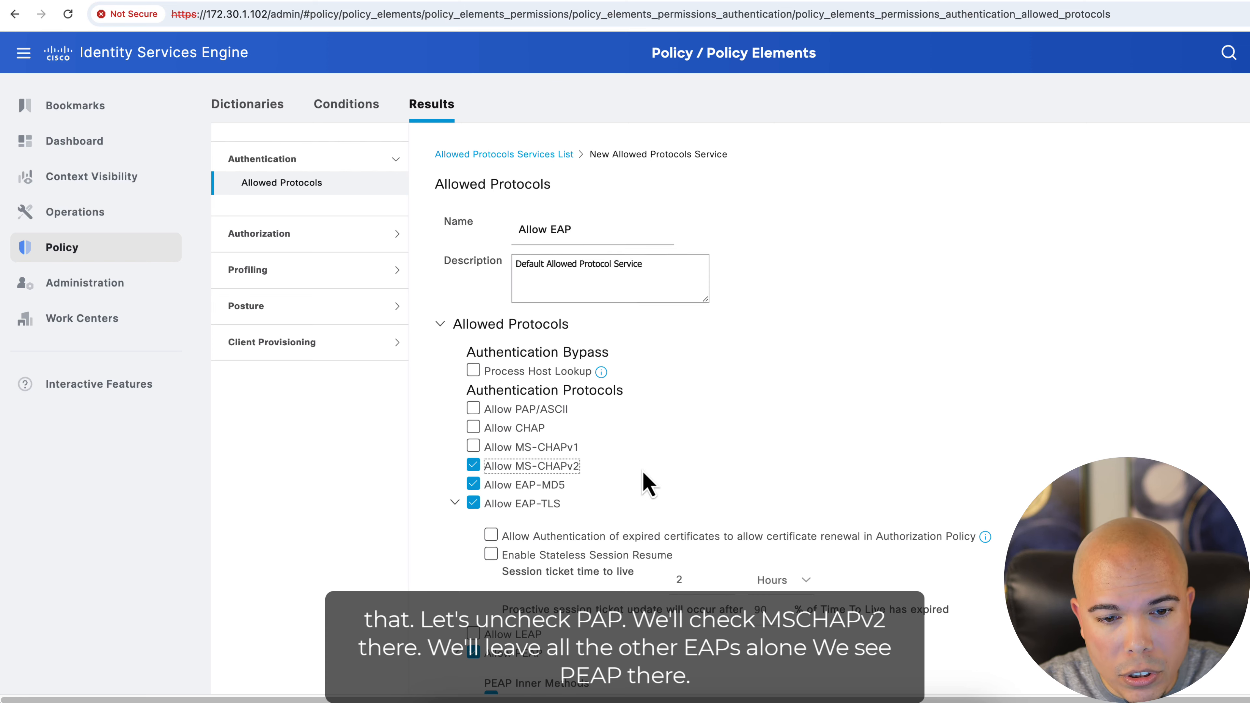
# Collapse the expanded EAP protocol sections and review the allowed protocols list
pyautogui.scroll(-4, 642, 473)
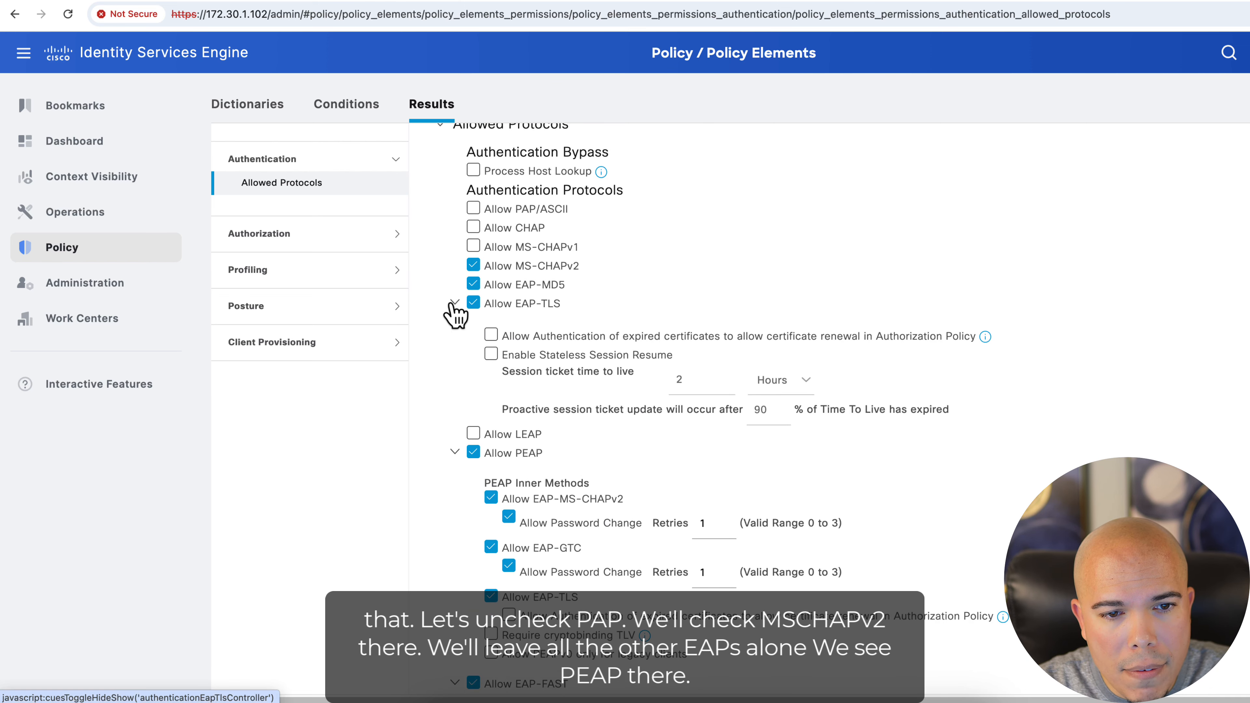
pyautogui.click(453, 303)
pyautogui.click(454, 352)
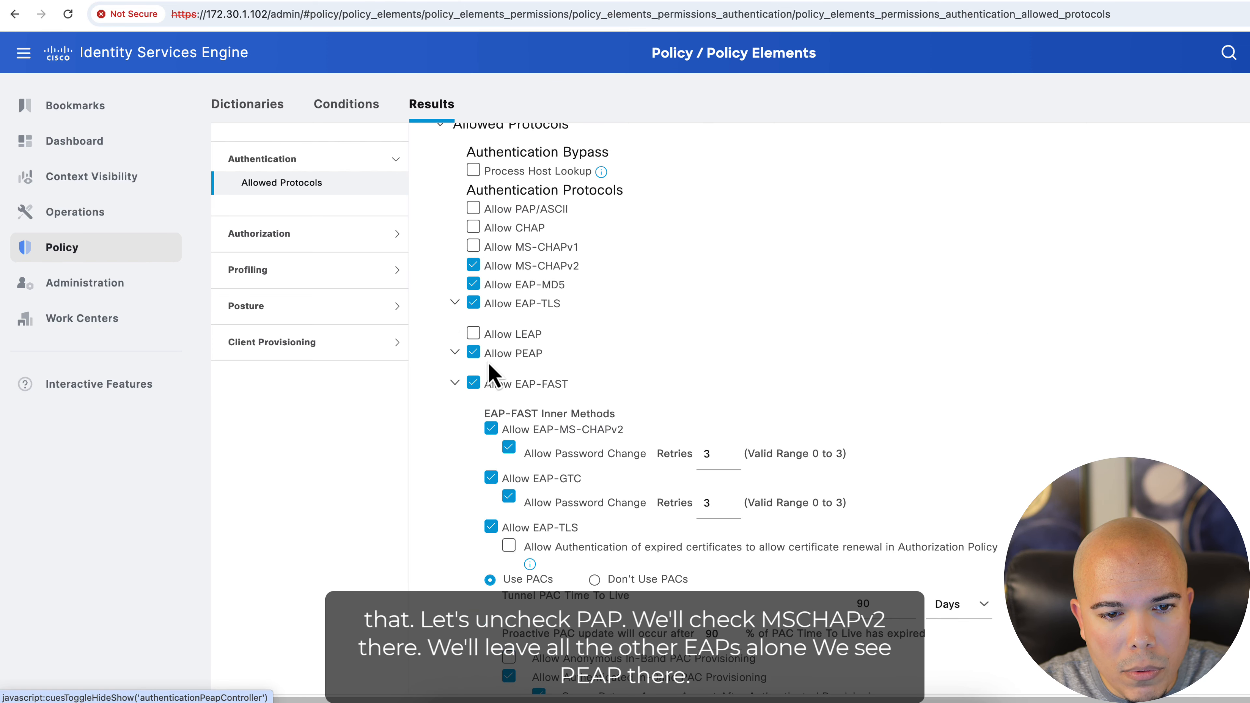
pyautogui.click(455, 383)
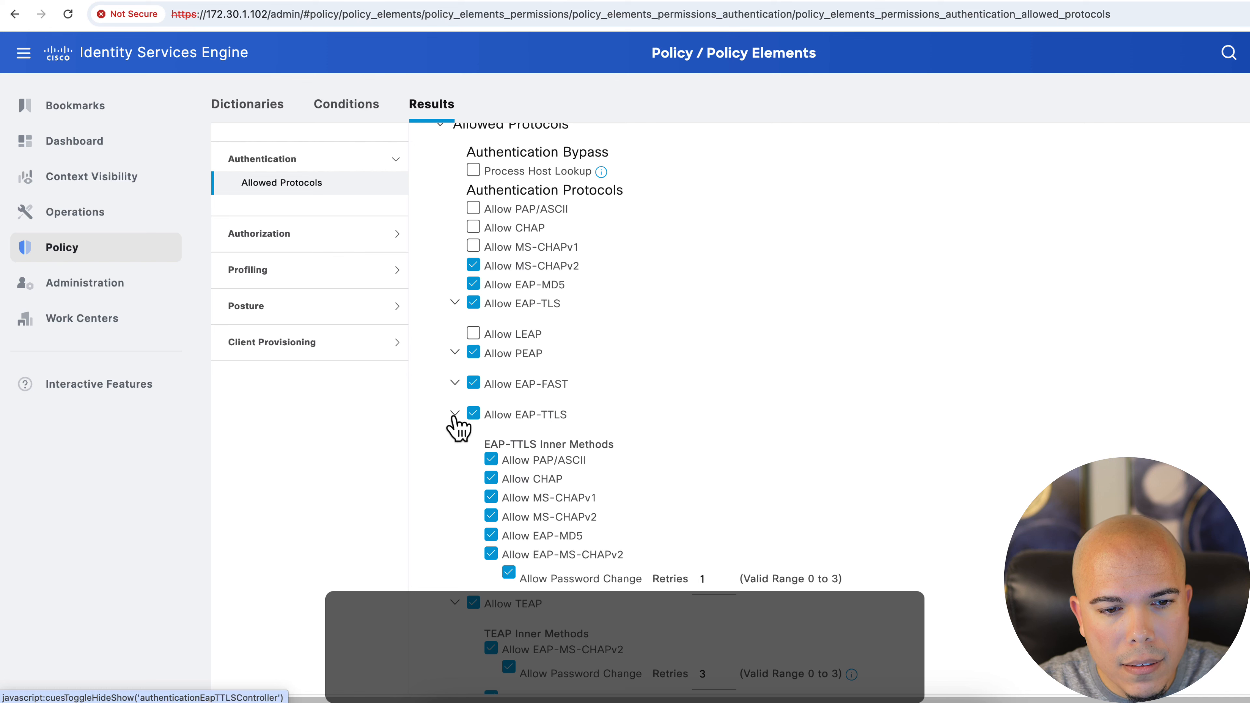
pyautogui.click(453, 413)
pyautogui.scroll(-1, 452, 421)
pyautogui.click(454, 393)
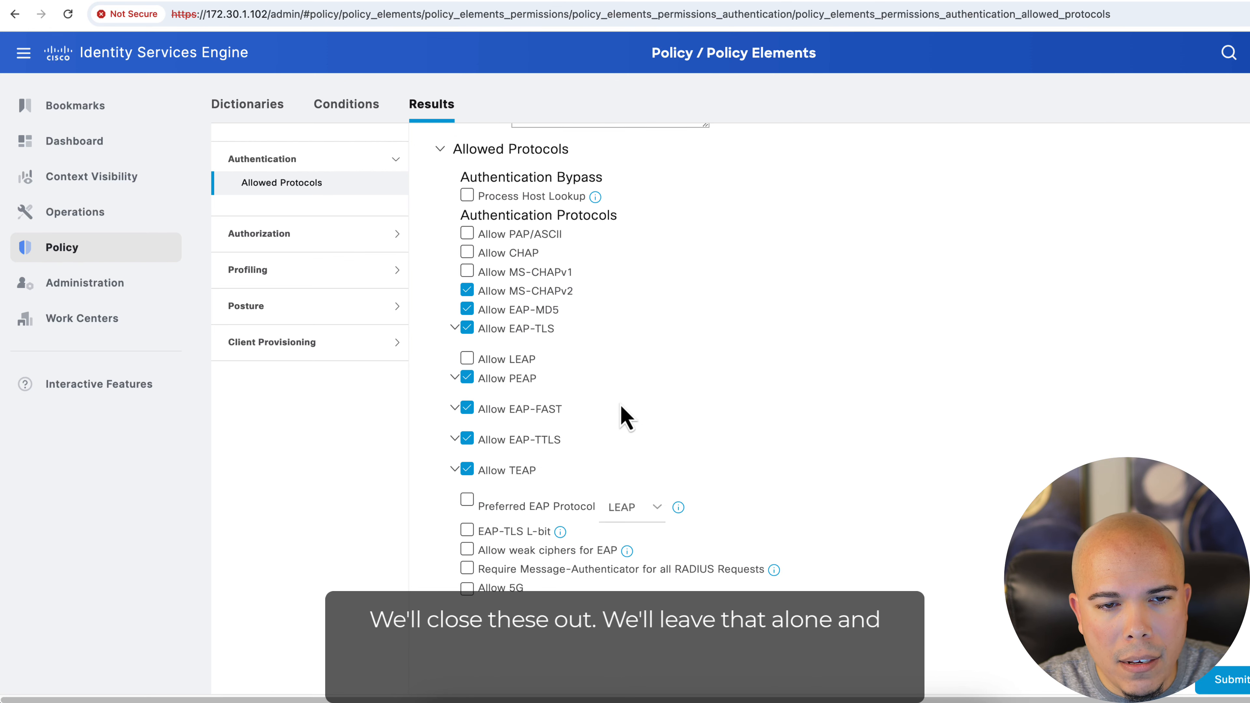
pyautogui.scroll(2, 621, 405)
pyautogui.scroll(-2, 621, 405)
pyautogui.scroll(2, 803, 478)
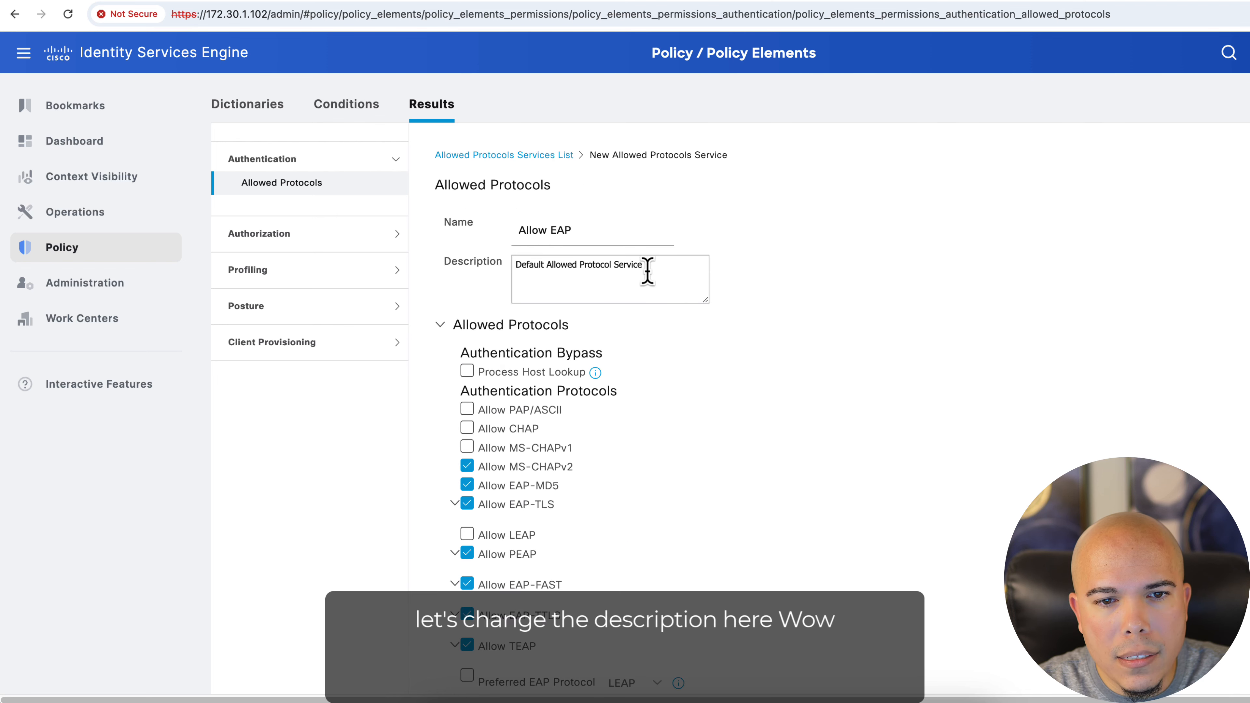
# Set the service description to Allow EAP and submit the new allowed protocols service
pyautogui.moveTo(647, 271); pyautogui.dragTo(482, 265)
pyautogui.write('Allo')
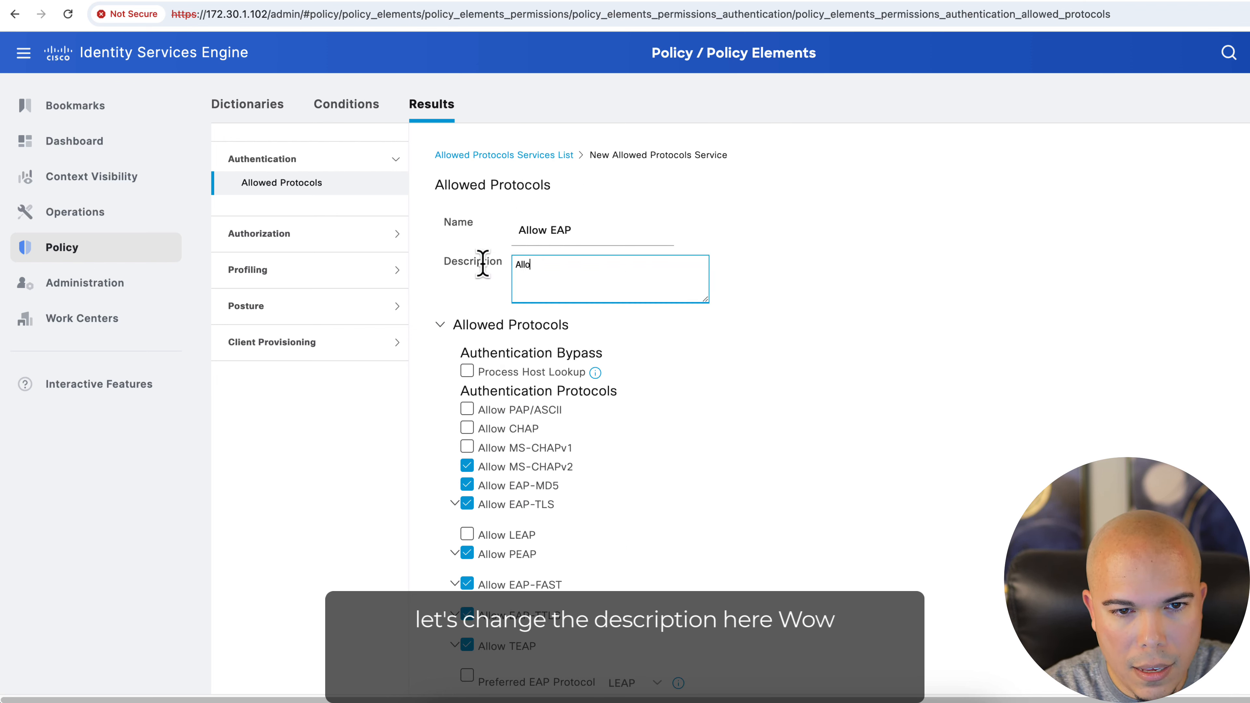
pyautogui.write('w EAP')
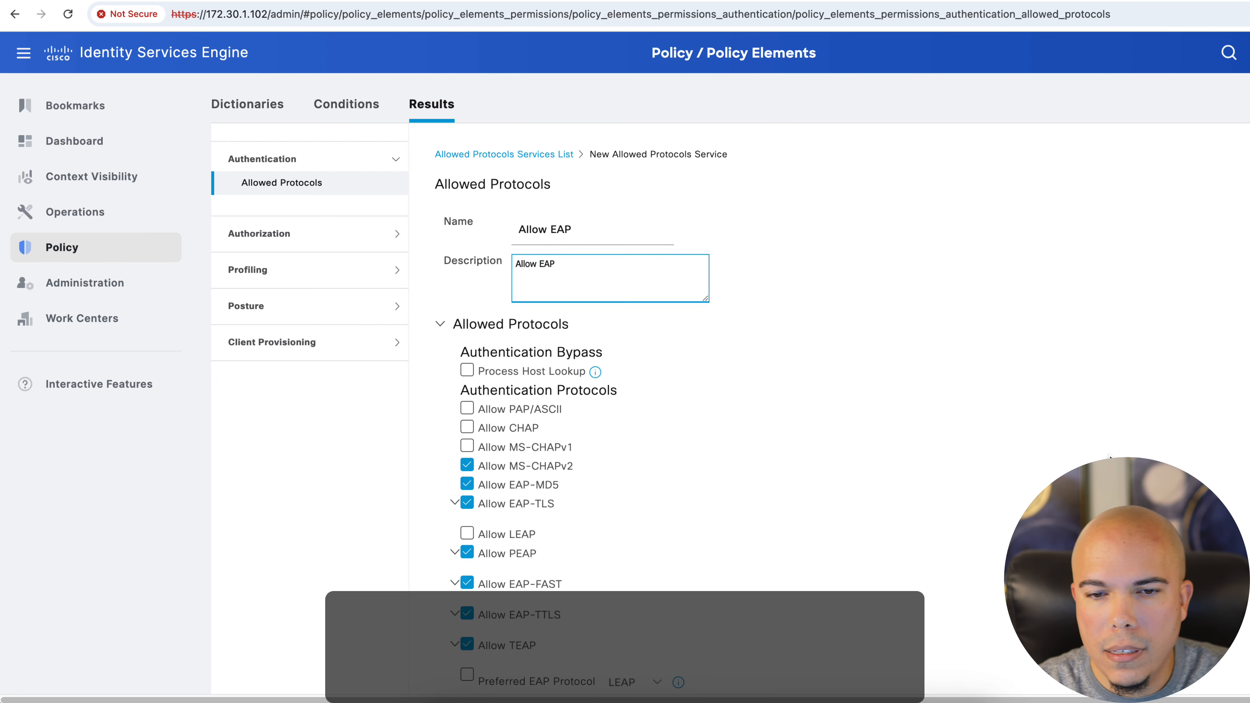
pyautogui.scroll(-4, 886, 492)
pyautogui.click(1226, 684)
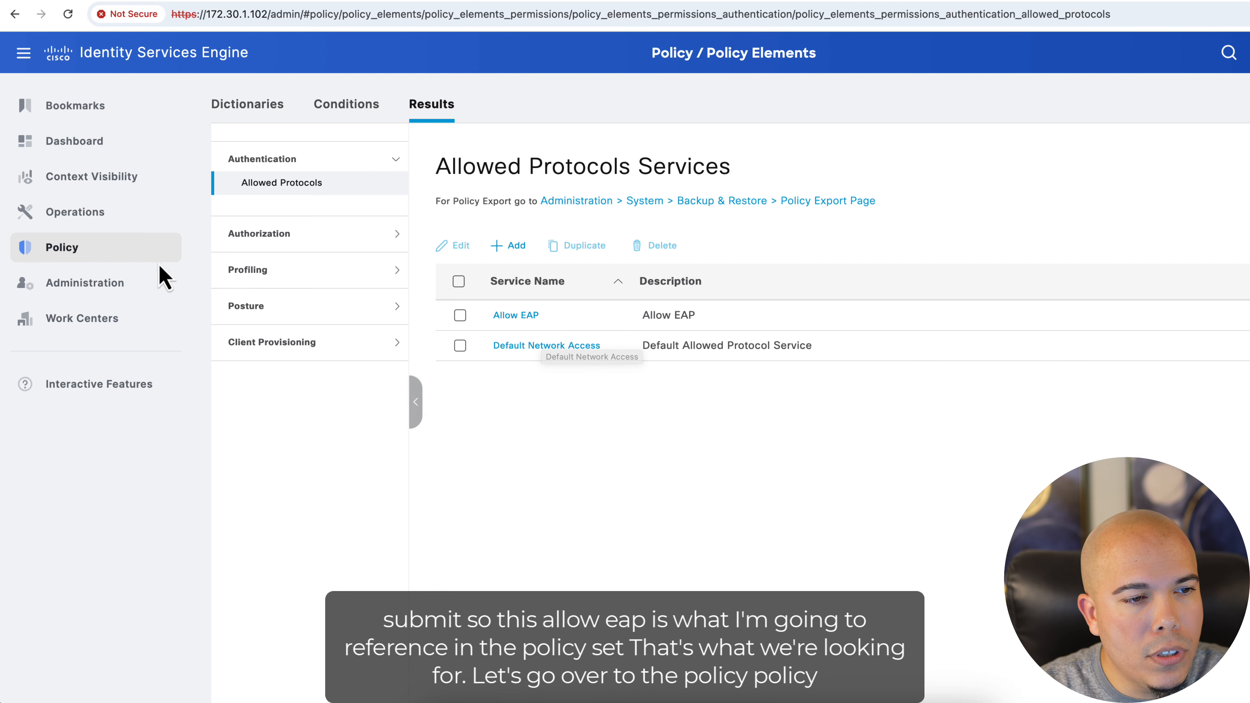
# Add a new policy set named Lab Access - PEAP
pyautogui.moveTo(82, 263)
pyautogui.click(243, 257)
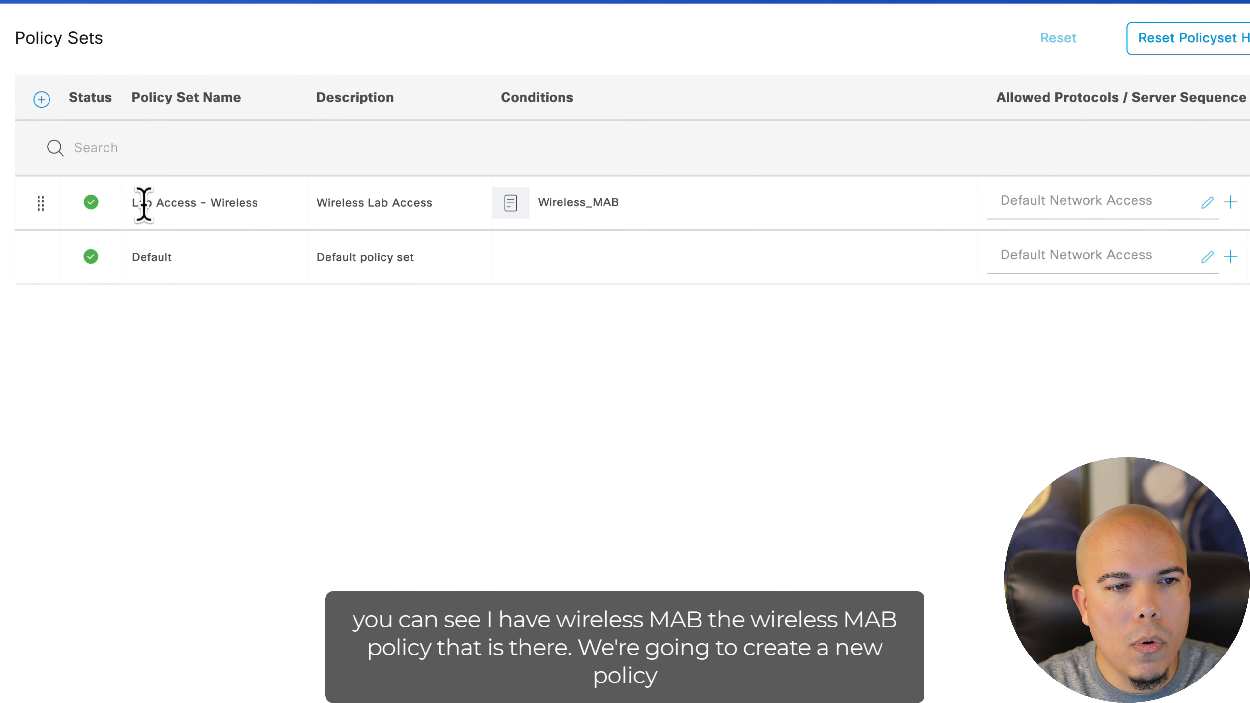
pyautogui.click(41, 100)
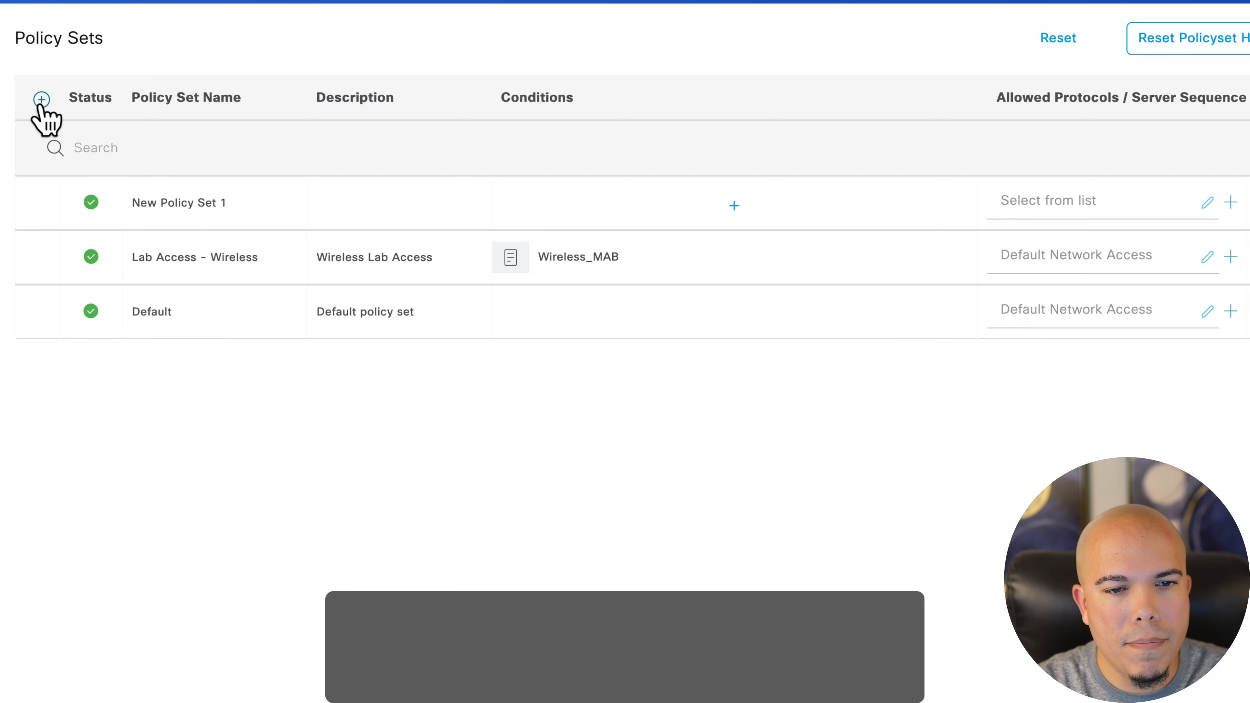
pyautogui.click(167, 197)
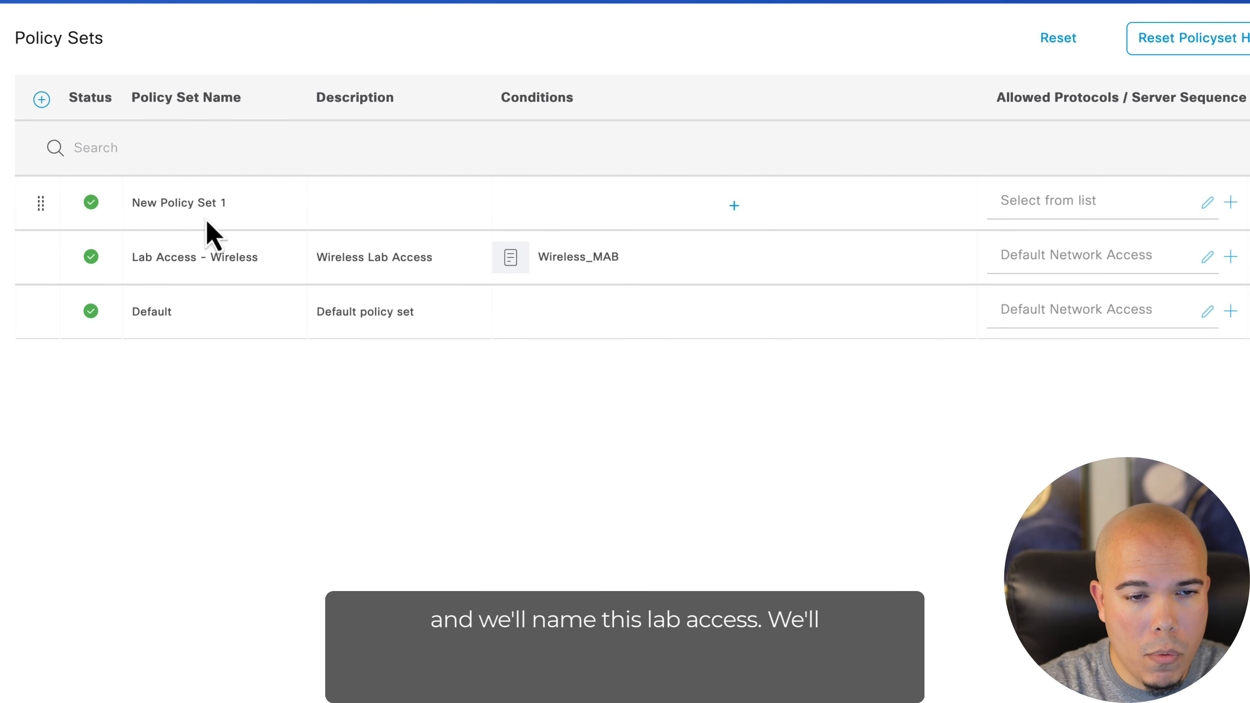
pyautogui.moveTo(231, 203); pyautogui.dragTo(92, 202)
pyautogui.write('LAb')
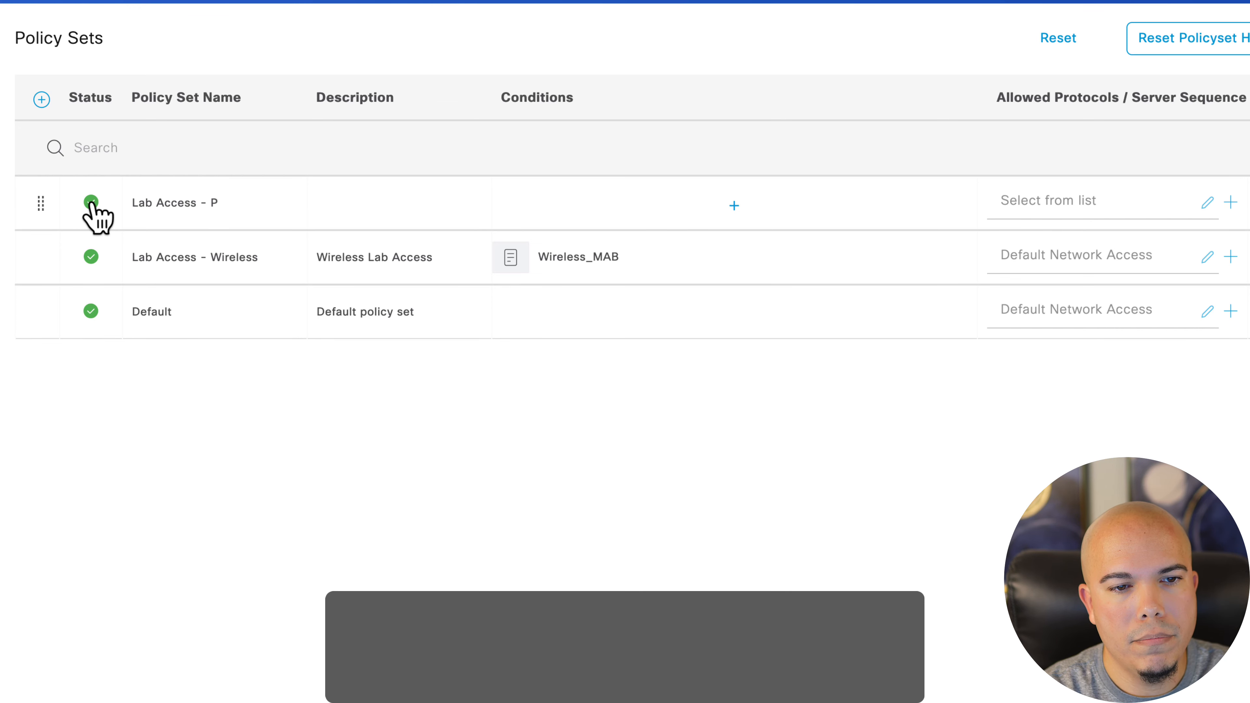
pyautogui.write('EAP')
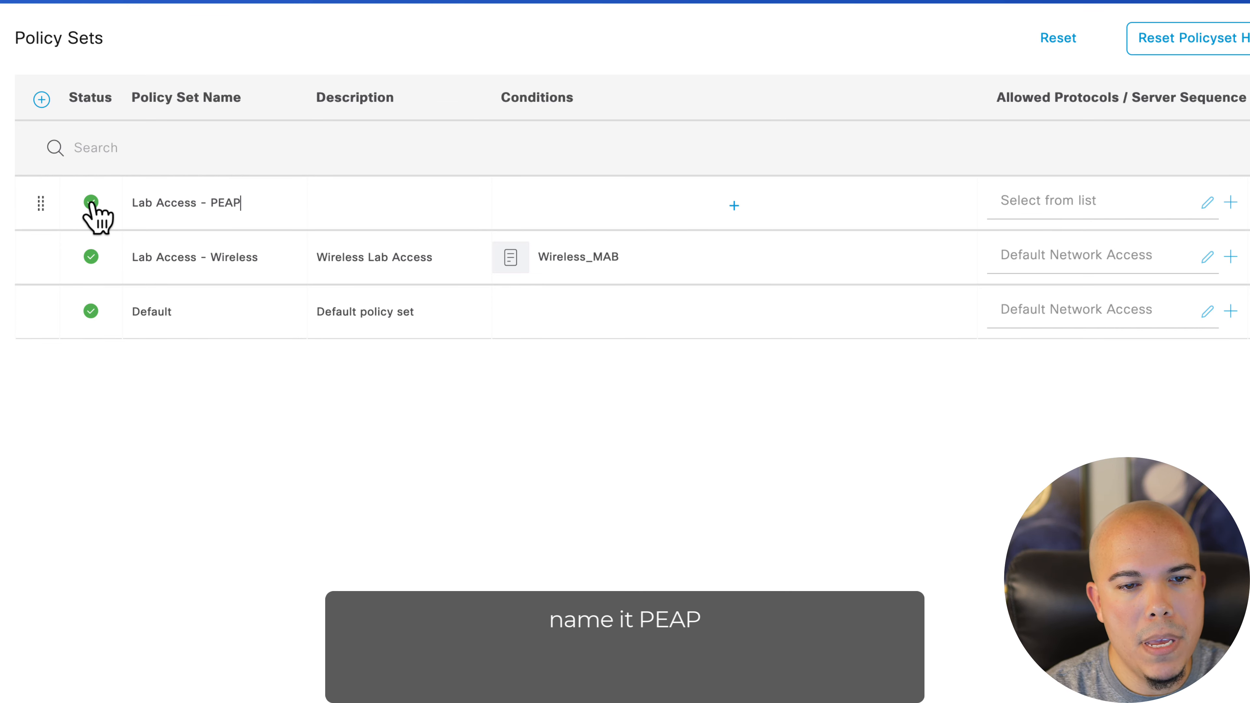
# Set the new policy set's description to PEAP Auth
pyautogui.click(380, 201)
pyautogui.write('PEAP A')
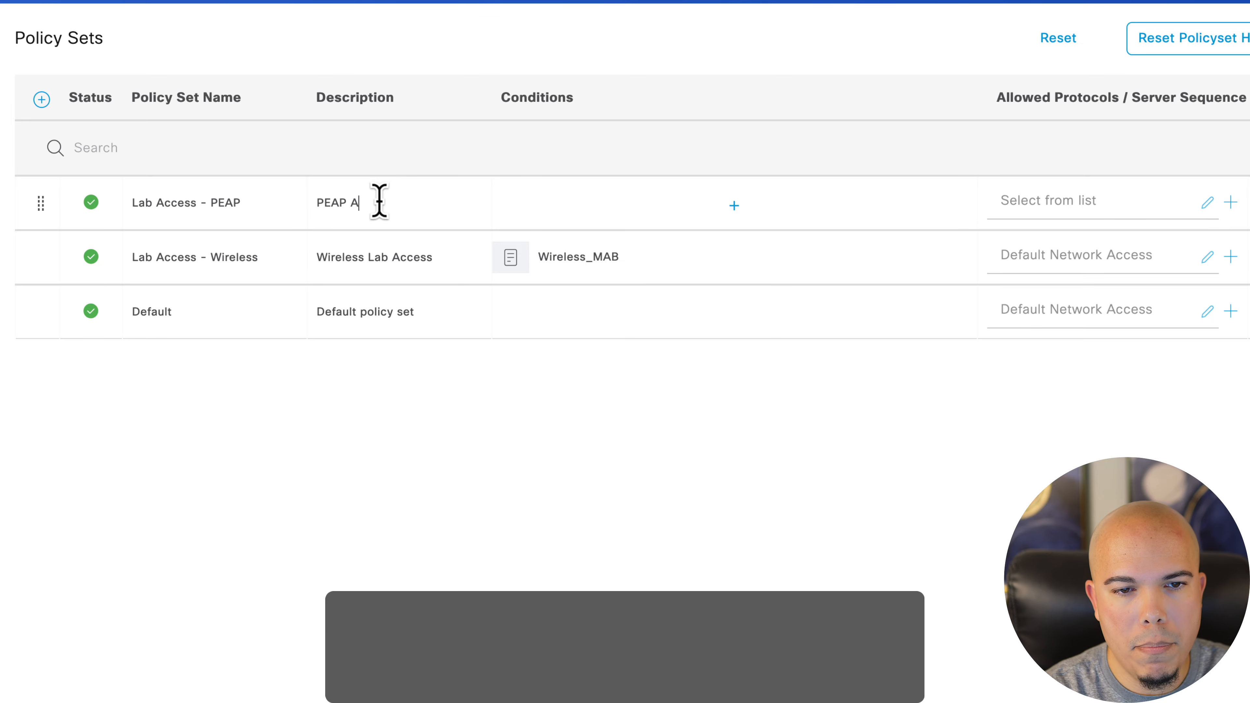
pyautogui.write('uth')
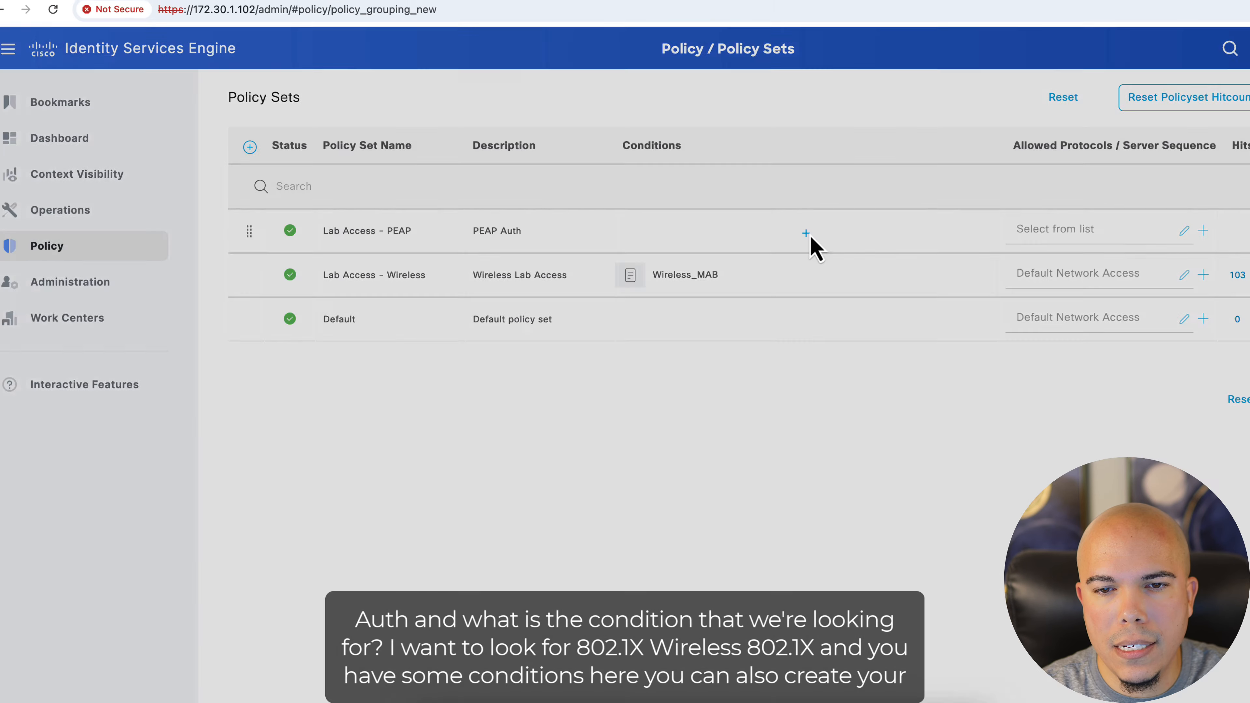
# Set the Lab Access - PEAP policy set condition to Wireless_802.1X
pyautogui.click(751, 212)
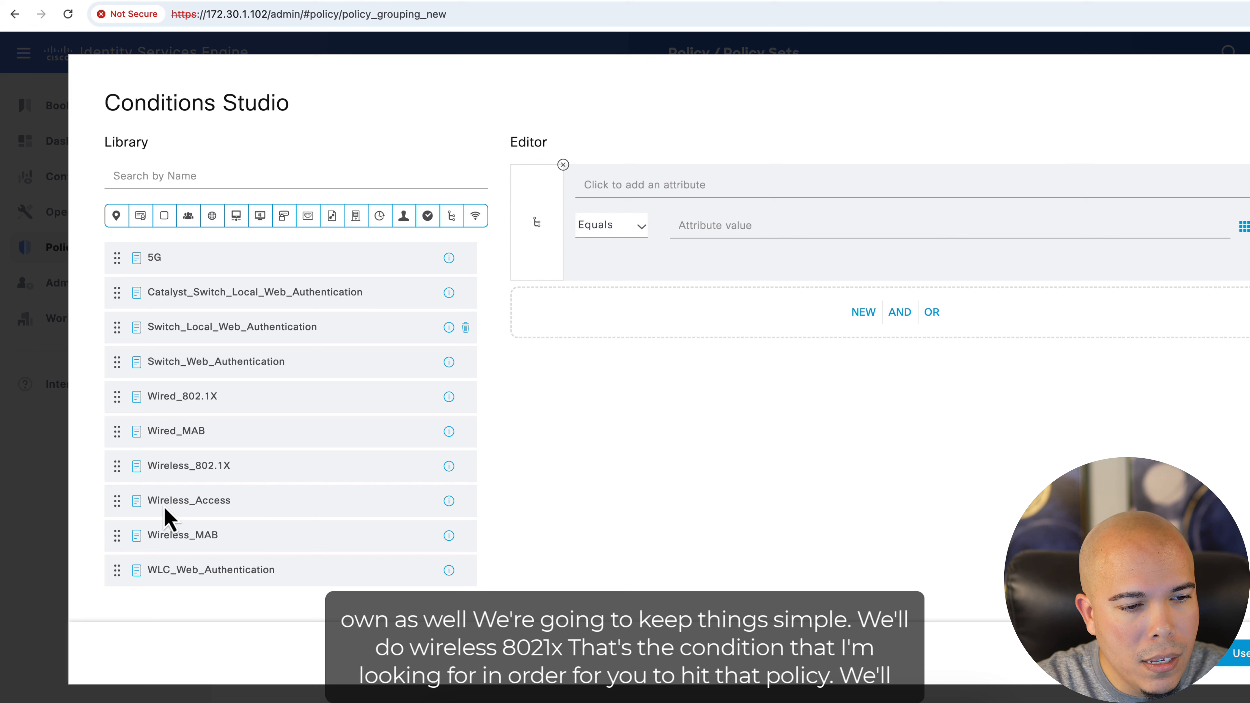
pyautogui.moveTo(151, 470); pyautogui.dragTo(713, 310)
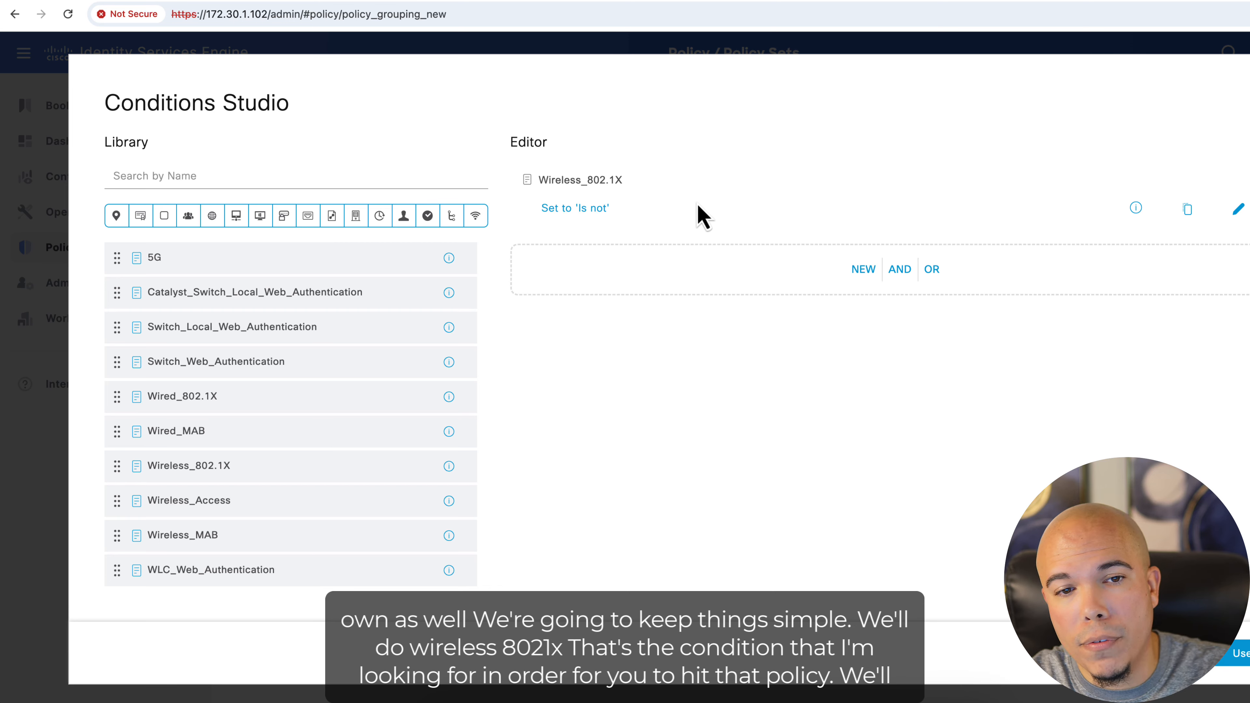
pyautogui.click(1233, 657)
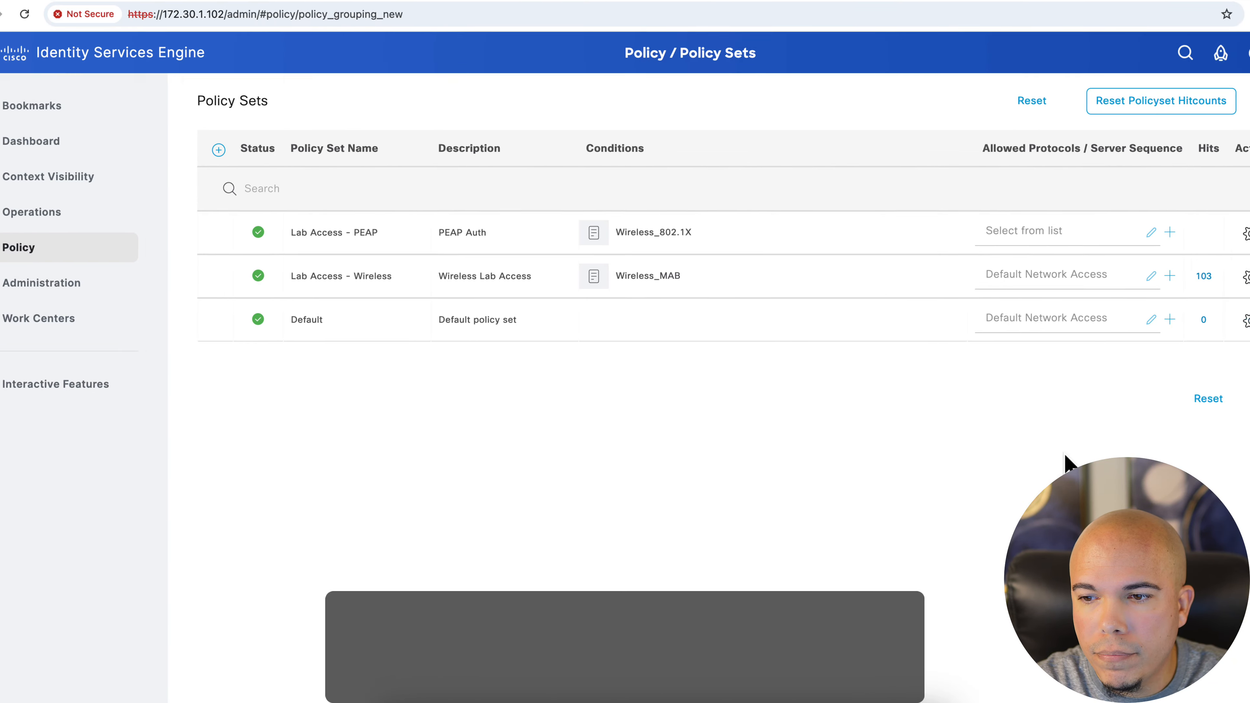
# Assign Allow EAP as the policy set's allowed protocols and save the policy sets
pyautogui.click(920, 237)
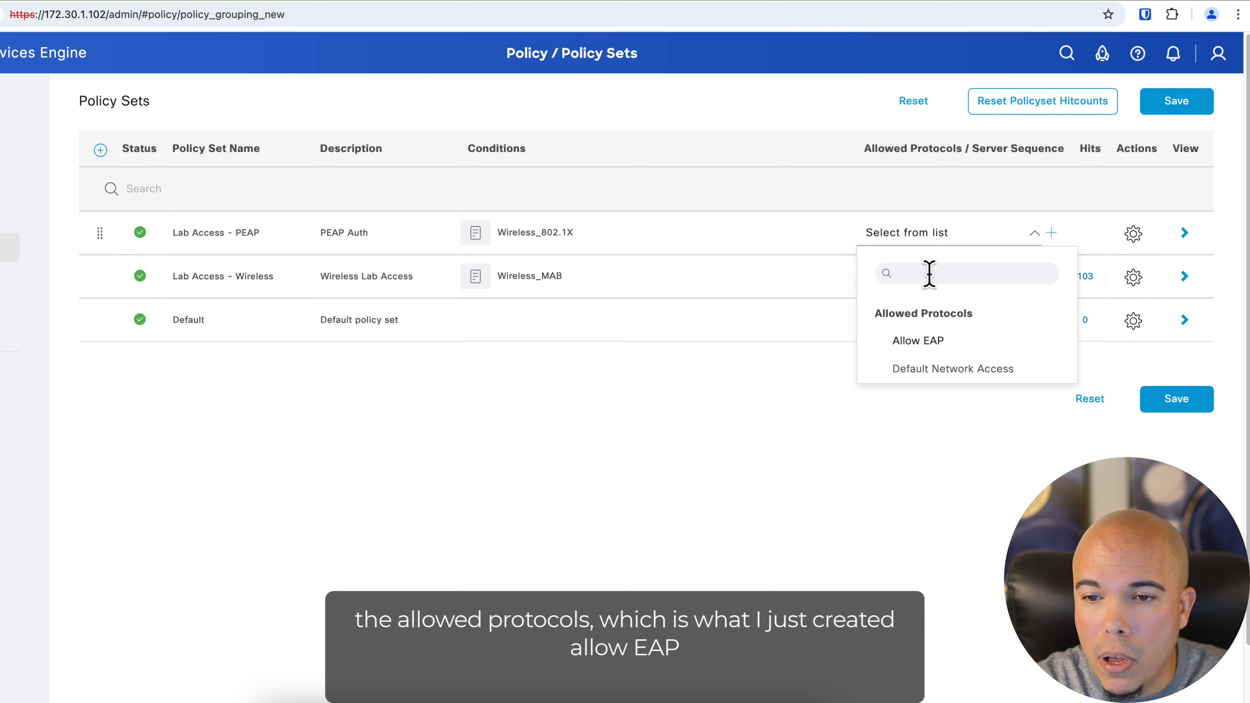
pyautogui.click(919, 341)
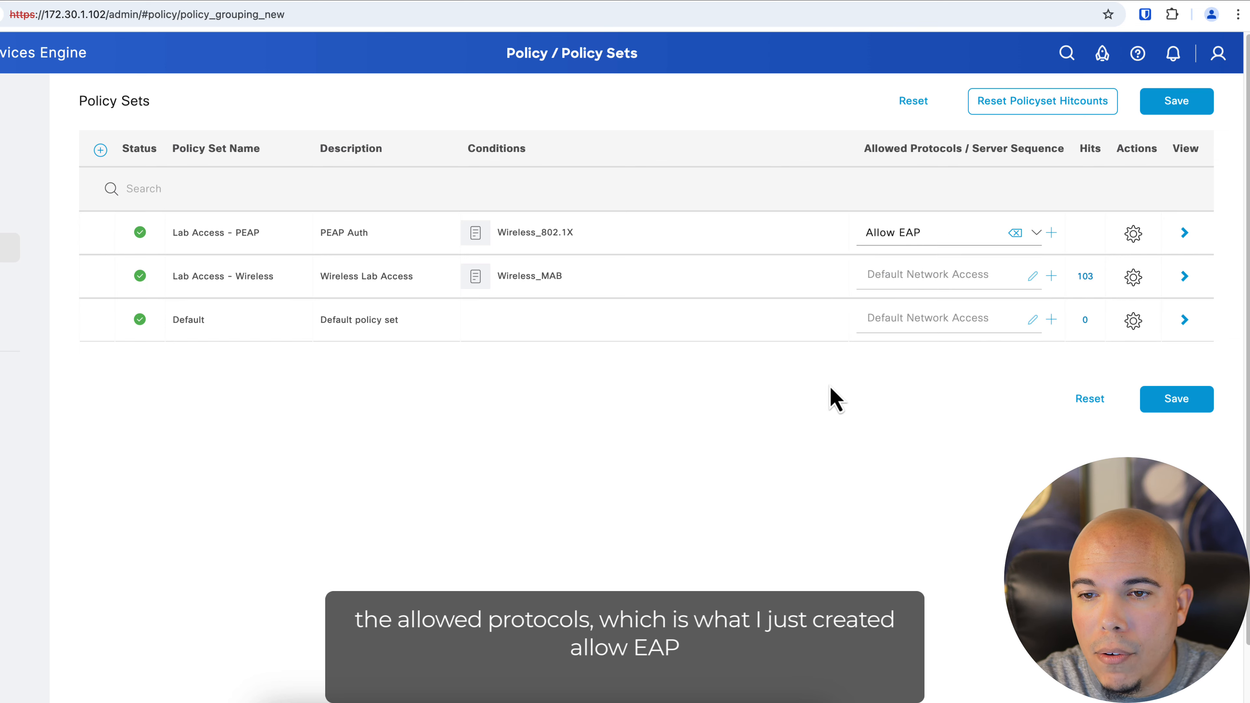
pyautogui.click(1183, 407)
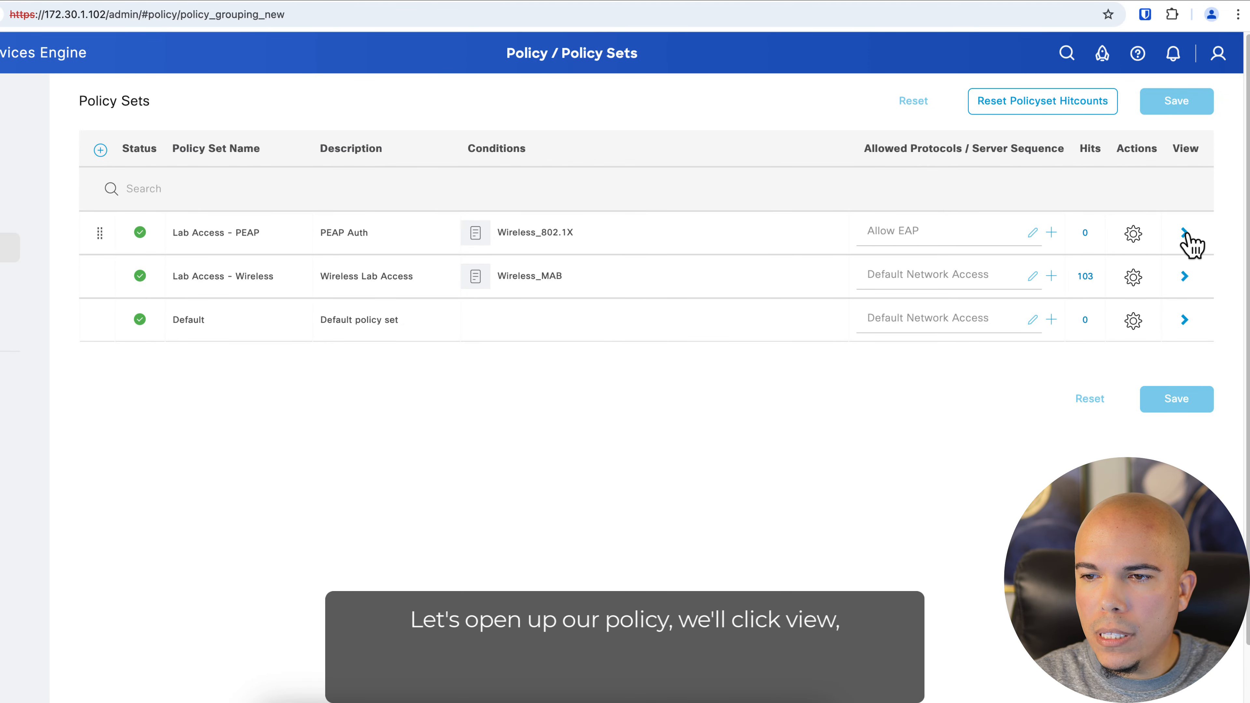
# Open the Lab Access - PEAP policy set and add an authentication rule named MSCHAPv2
pyautogui.click(1185, 233)
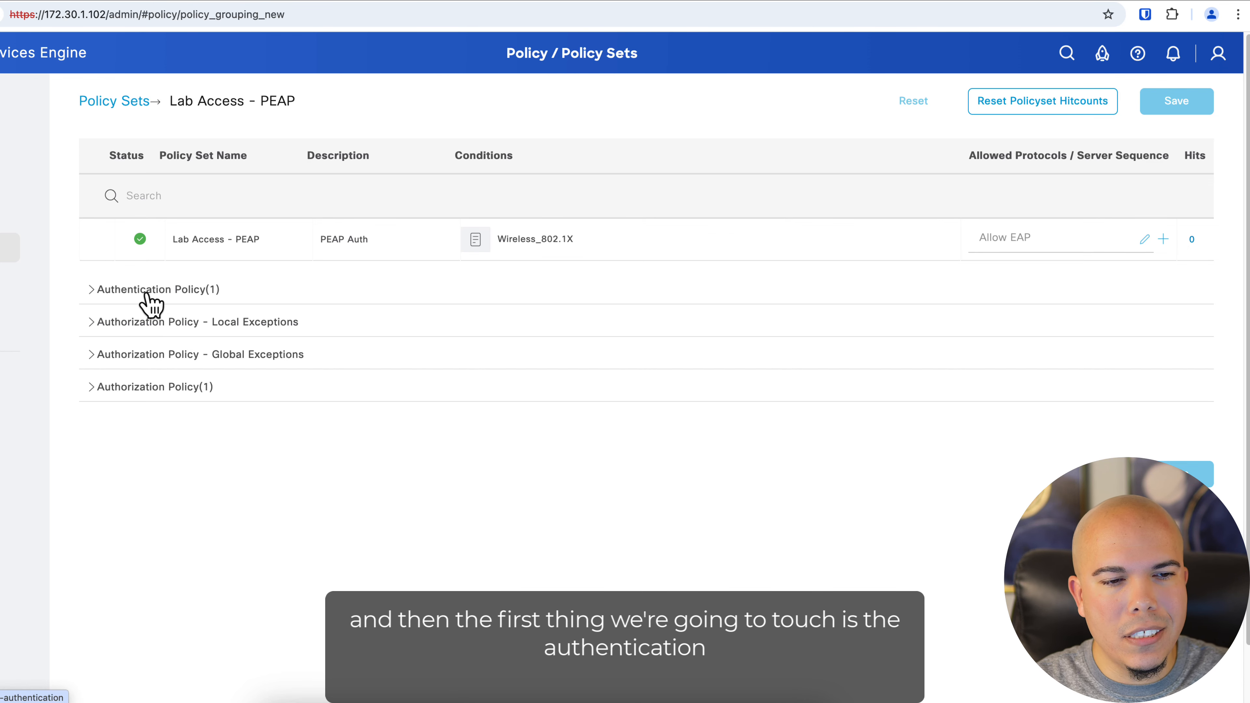
pyautogui.click(103, 292)
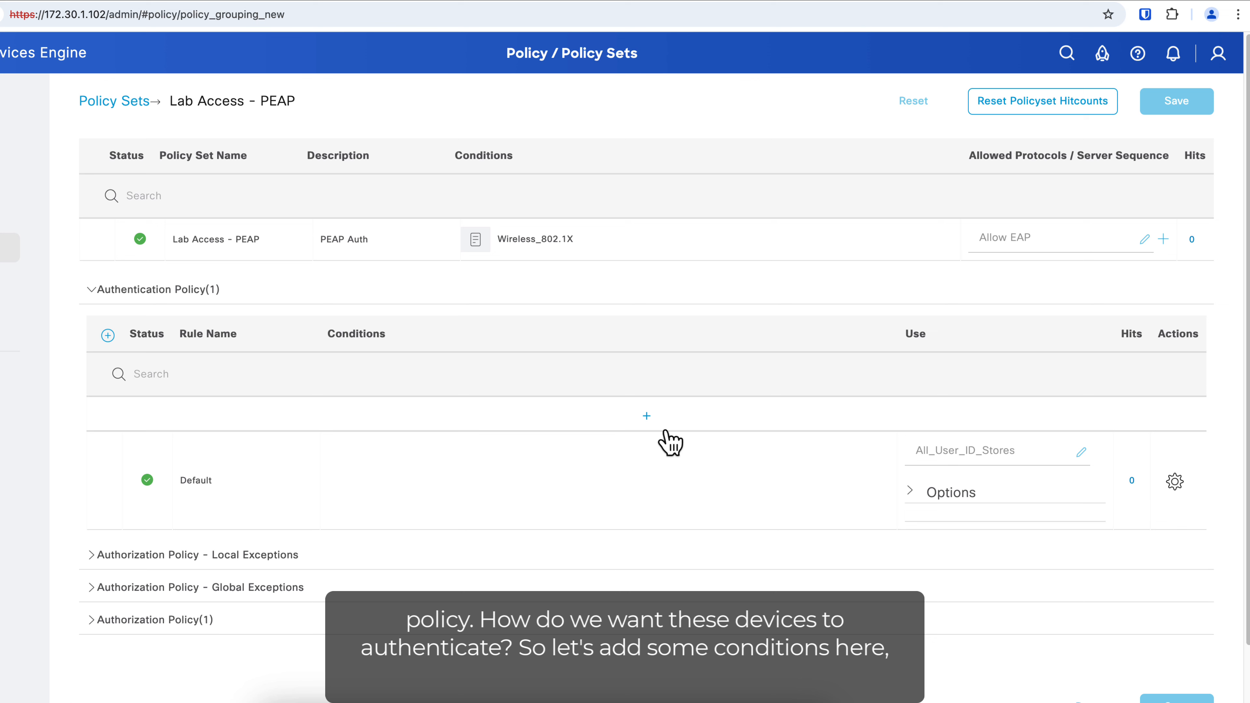
pyautogui.click(646, 416)
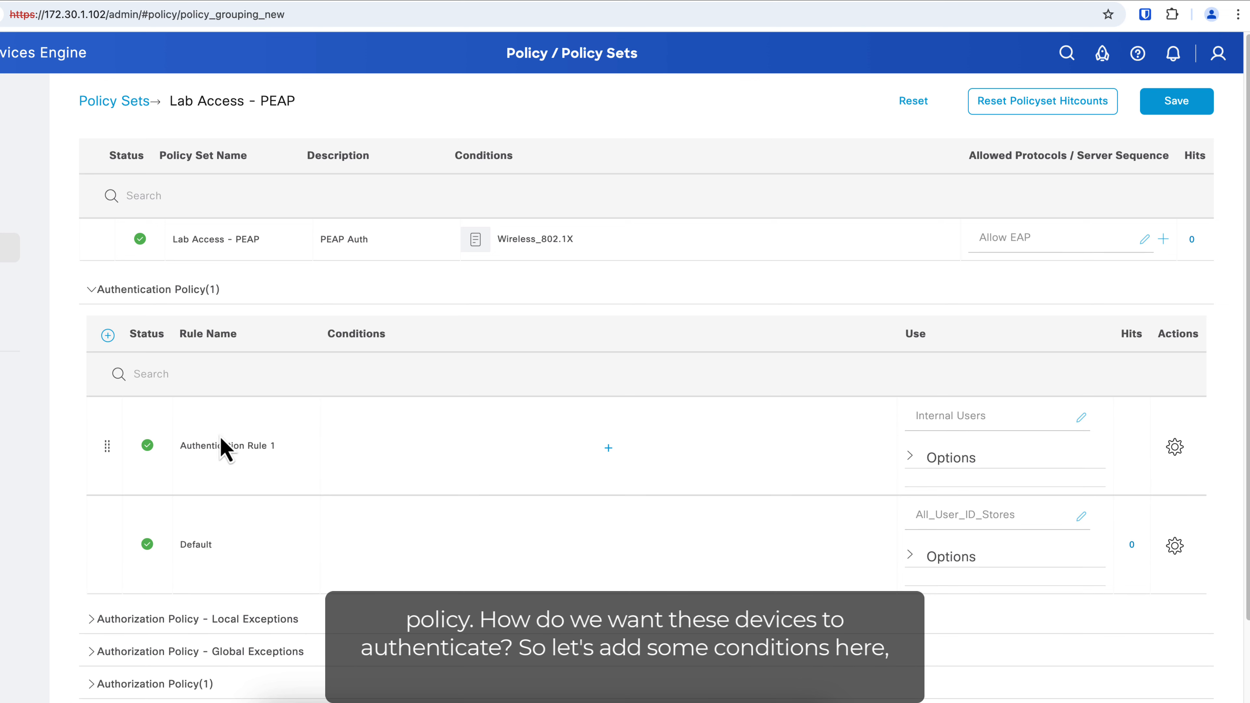
pyautogui.doubleClick(226, 445)
pyautogui.moveTo(290, 445); pyautogui.dragTo(185, 445)
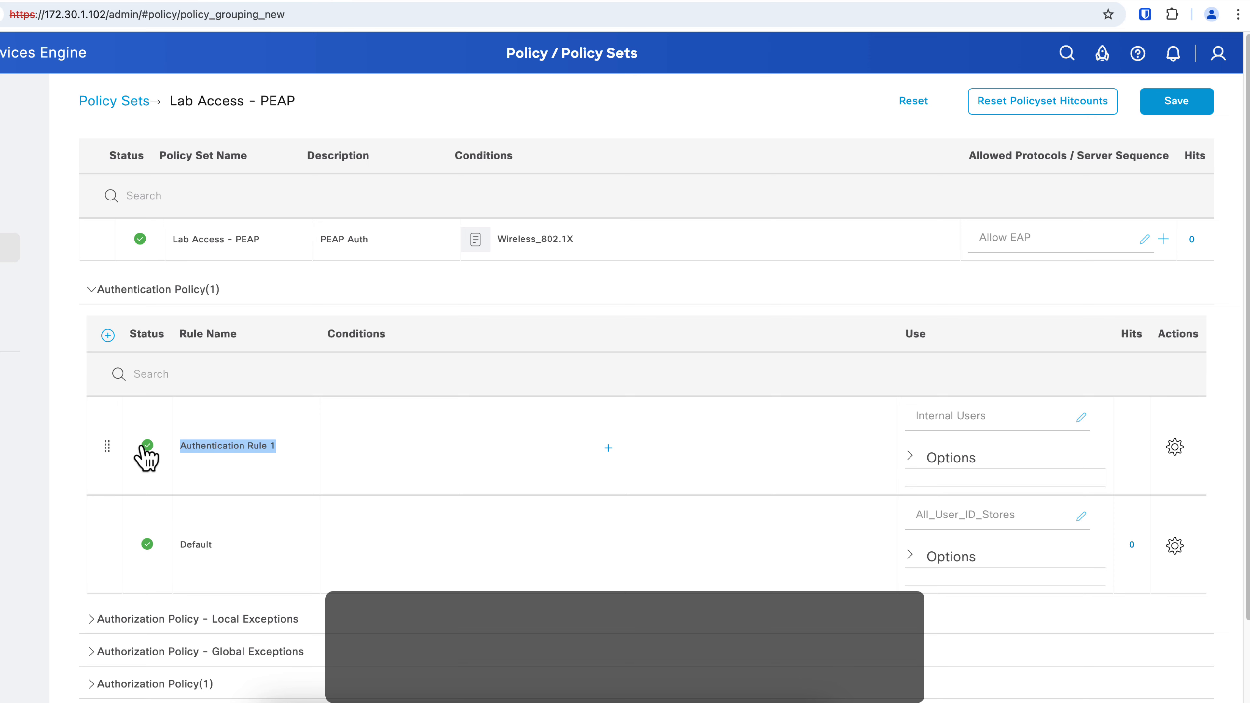
pyautogui.write('MSCHAPv2')
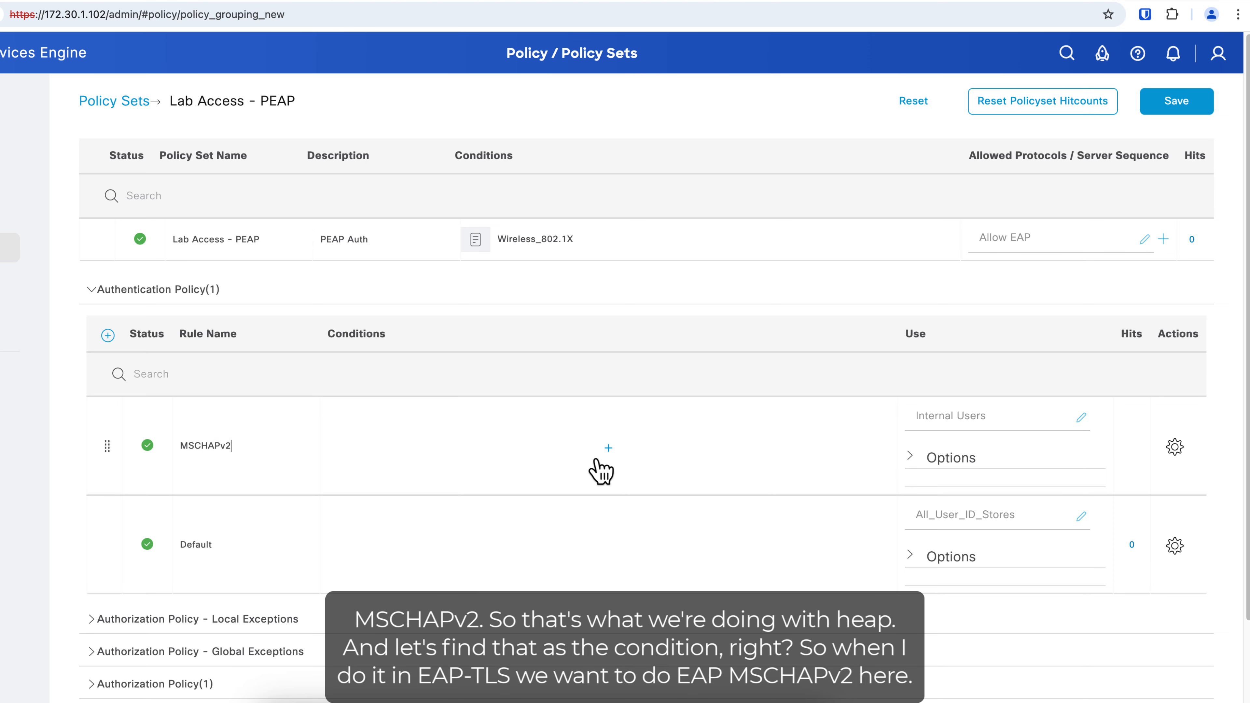
# Build the MSCHAPv2 rule condition combining EAP-MSCHAPv2 AND Wireless_802.1X
pyautogui.click(609, 448)
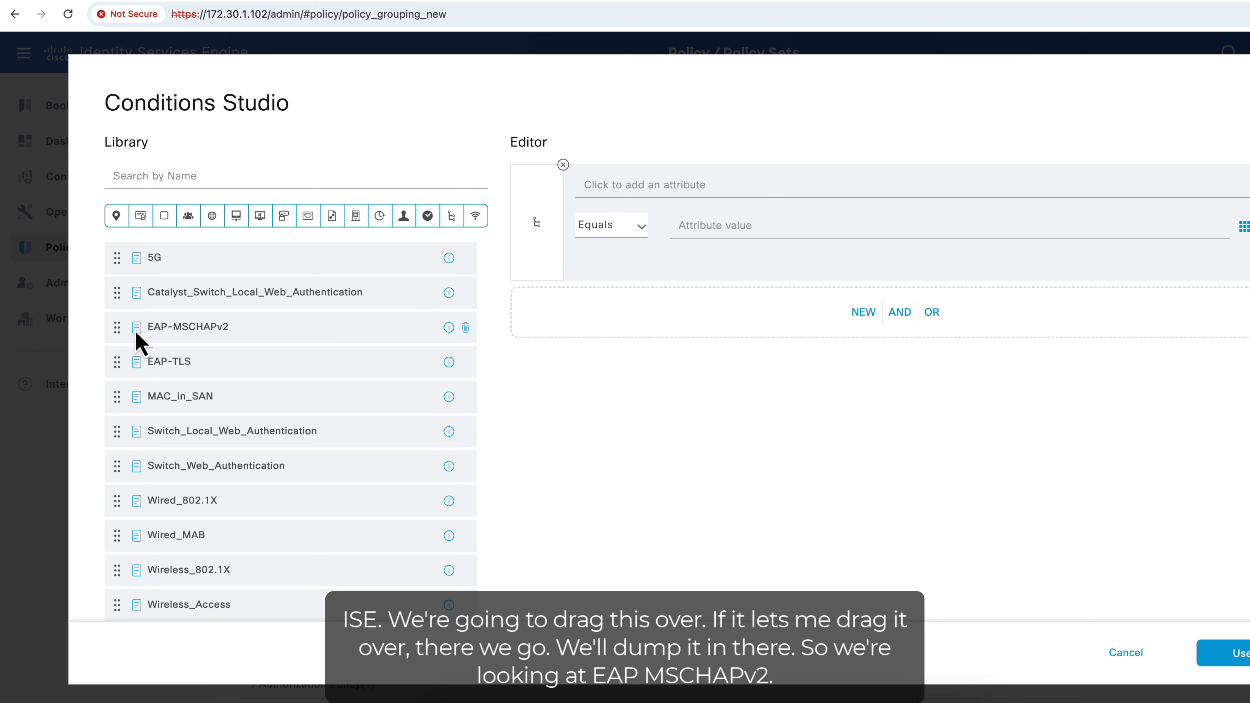
pyautogui.moveTo(170, 329); pyautogui.dragTo(792, 305)
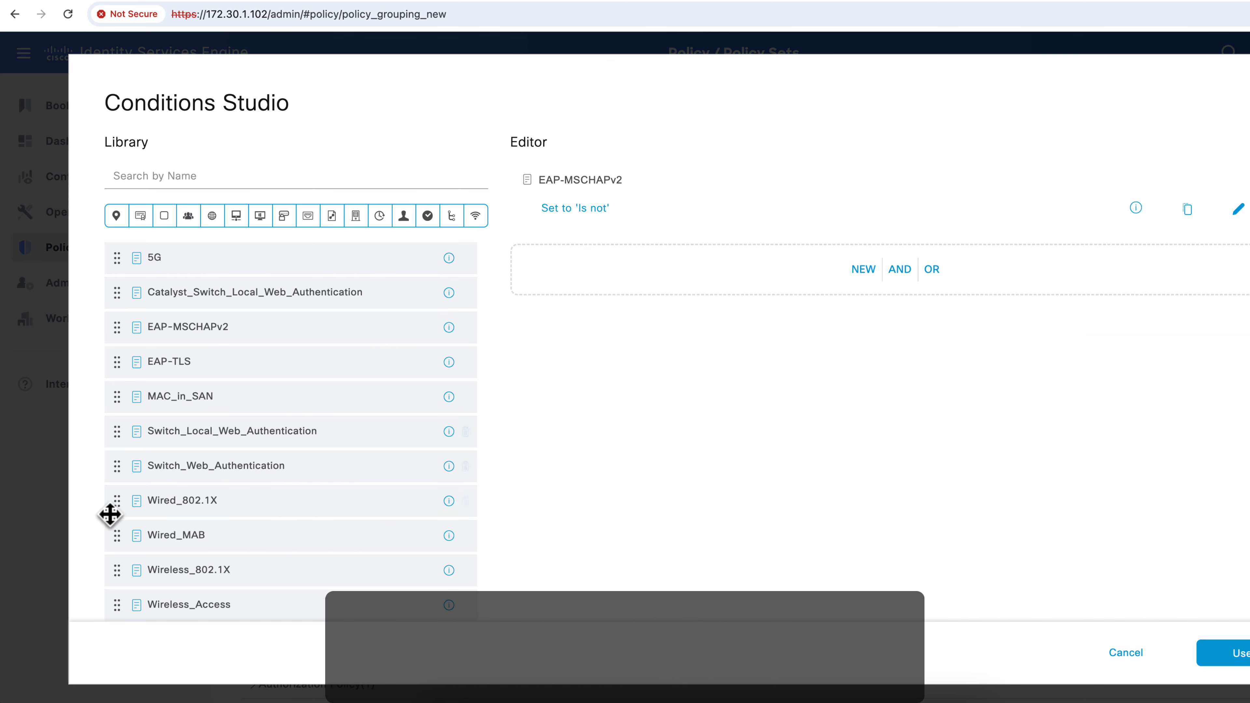
pyautogui.moveTo(200, 570); pyautogui.dragTo(832, 280)
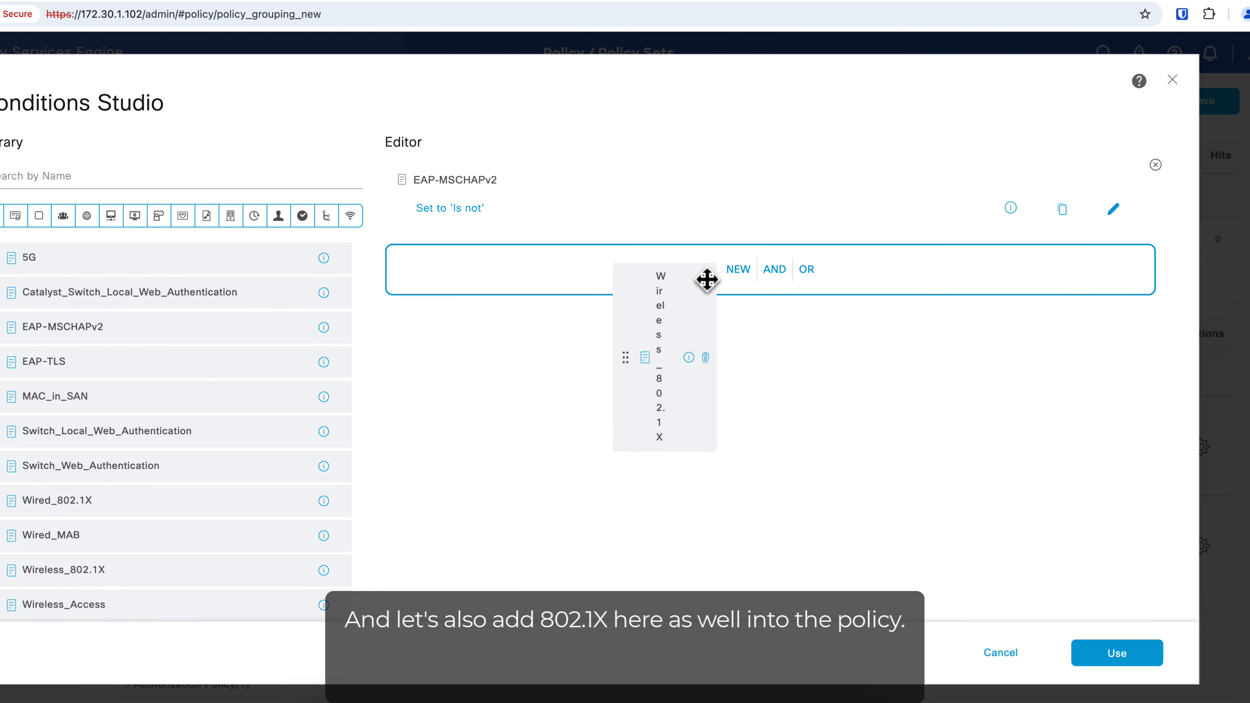
pyautogui.moveTo(707, 279); pyautogui.dragTo(706, 280)
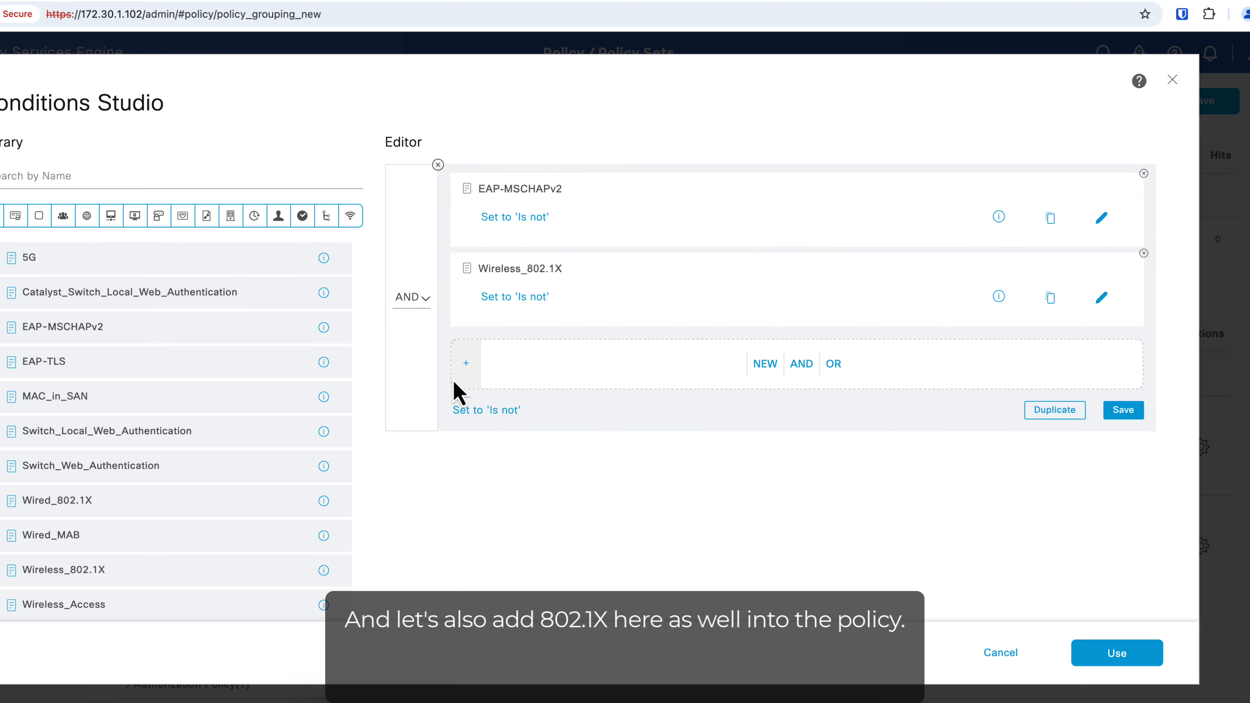